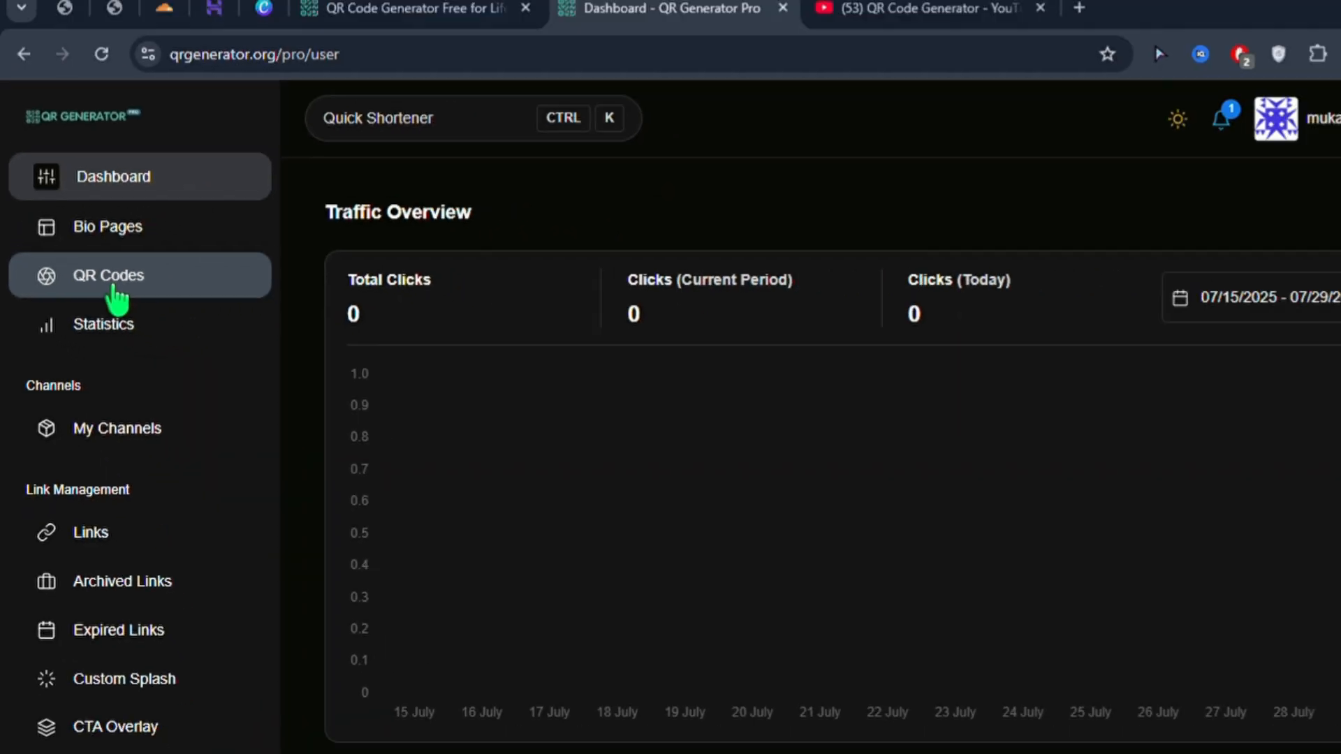
Start a new QR code and name it "Channel QR Code".
click(188, 264)
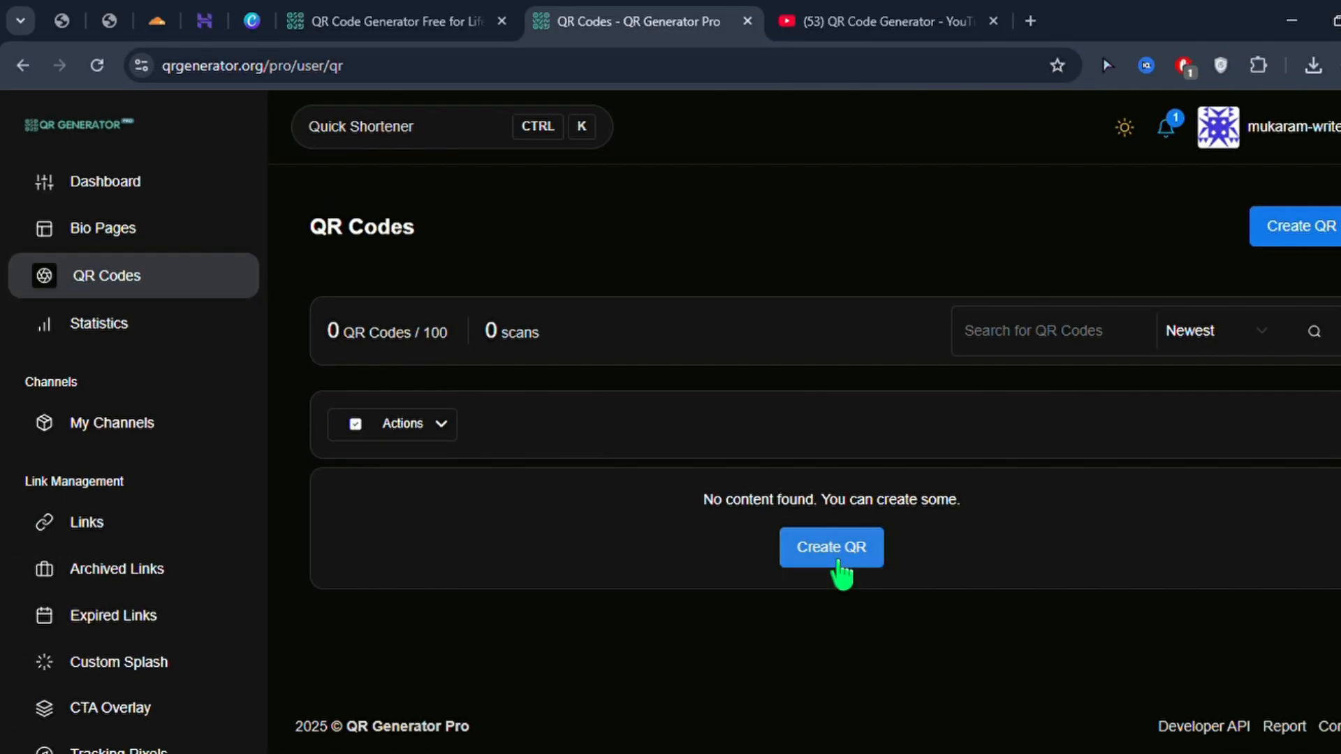
click(838, 552)
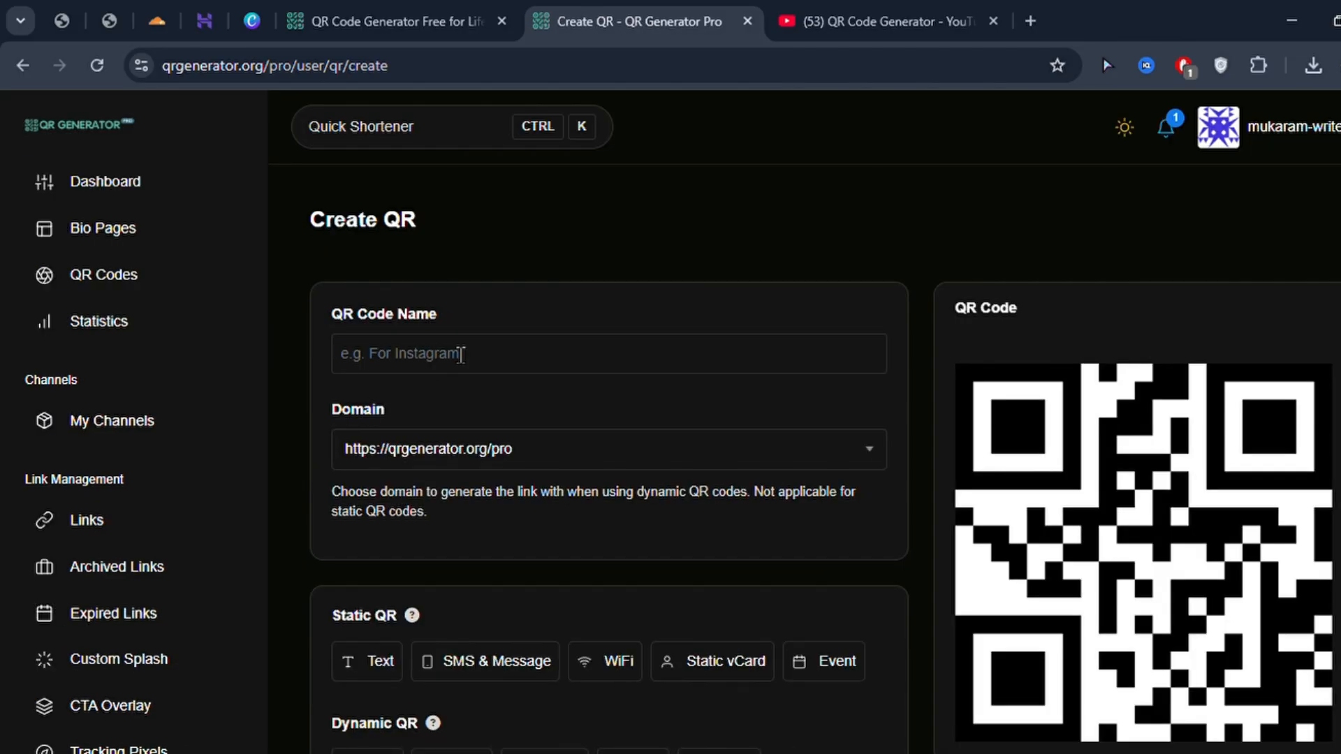
scroll(389, 433, down, 3)
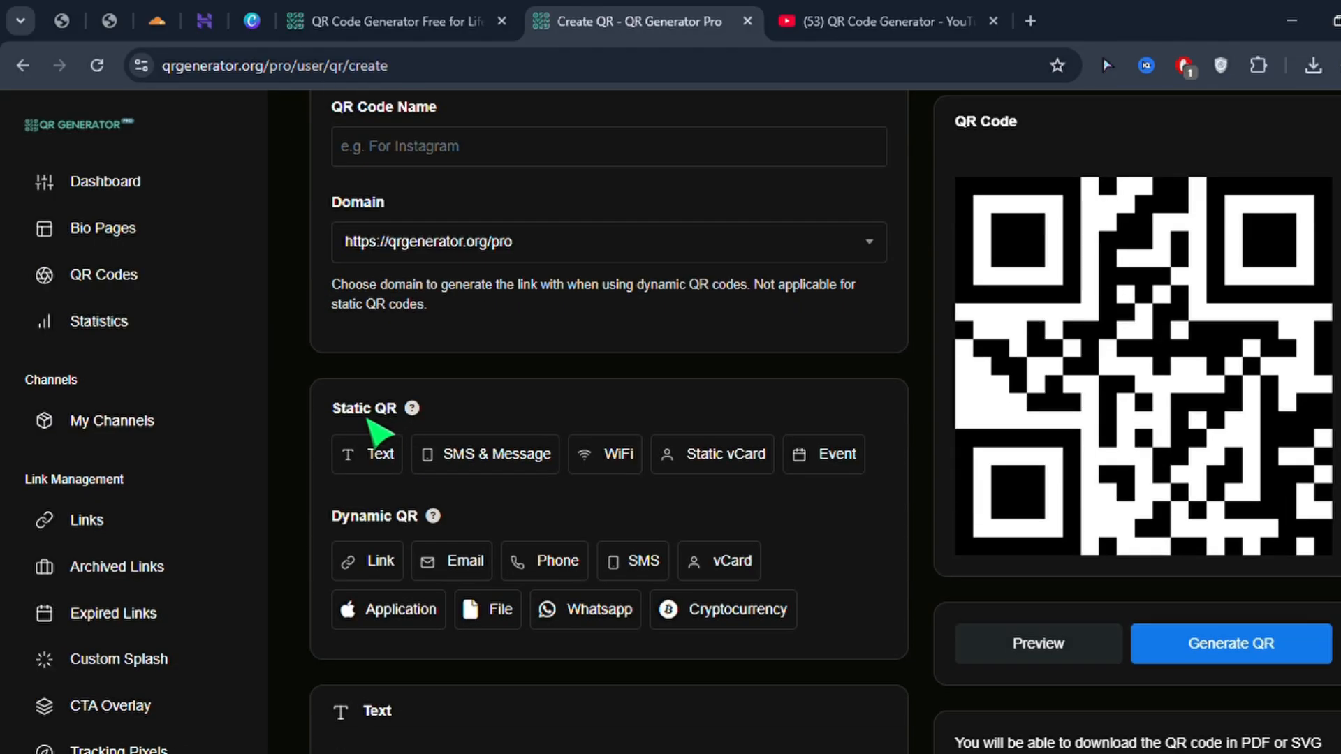
scroll(425, 534, up, 3)
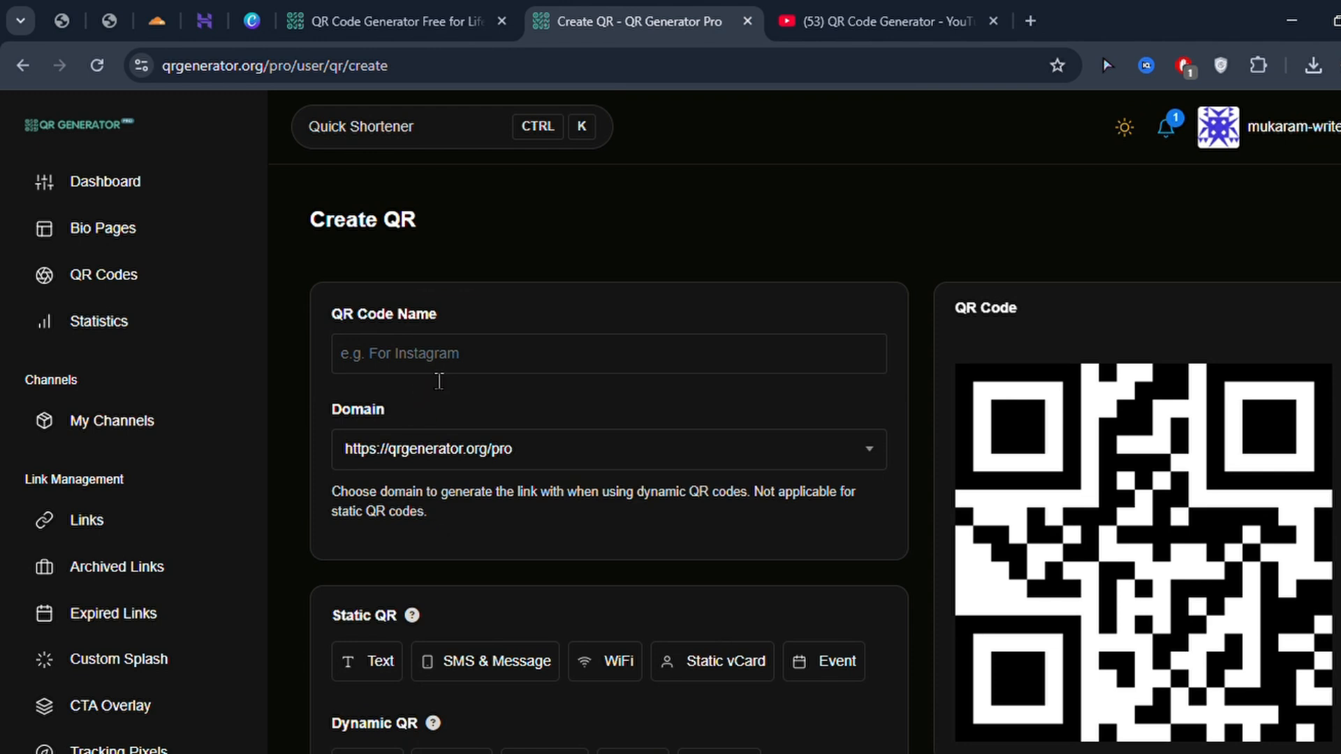
click(548, 368)
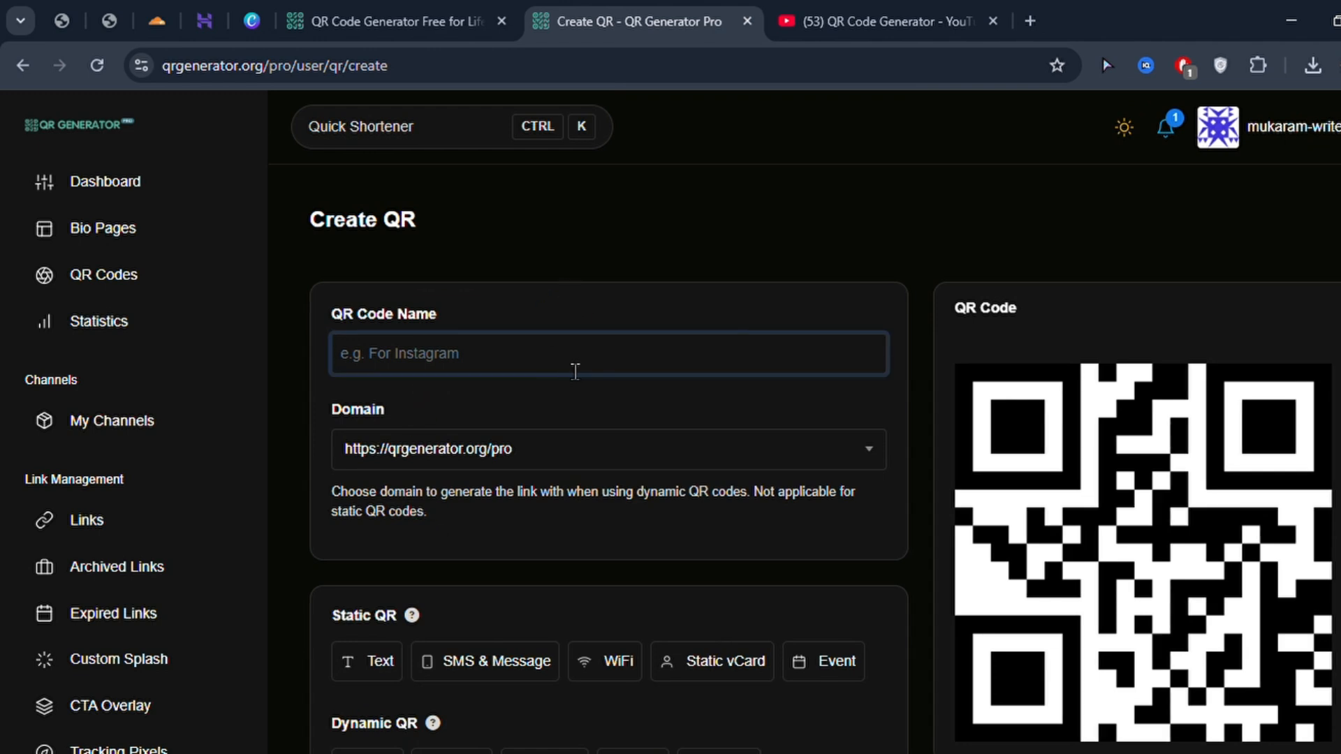
text(Channel QR Code)
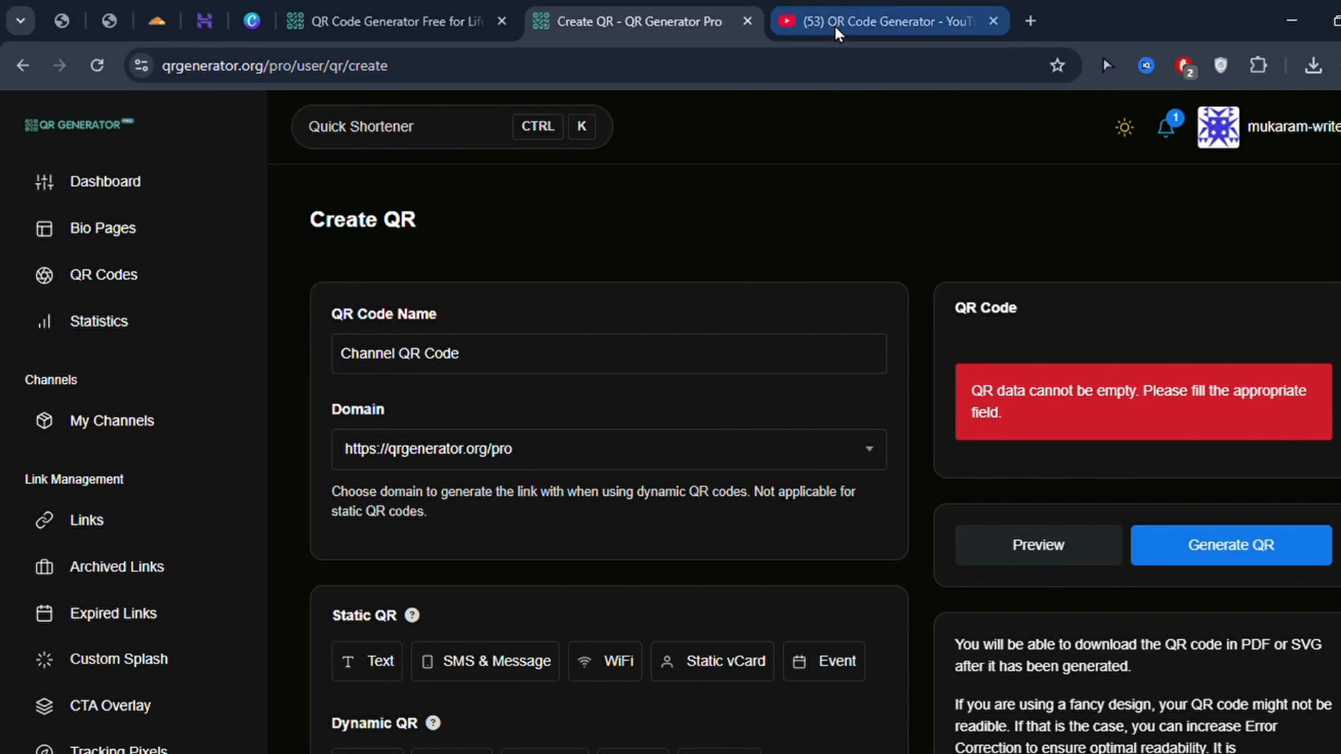
Copy the QR Code Generator channel's URL from its open YouTube page and return to the QR creation form.
click(835, 25)
key(ctrl+l)
key(ctrl+c)
click(597, 24)
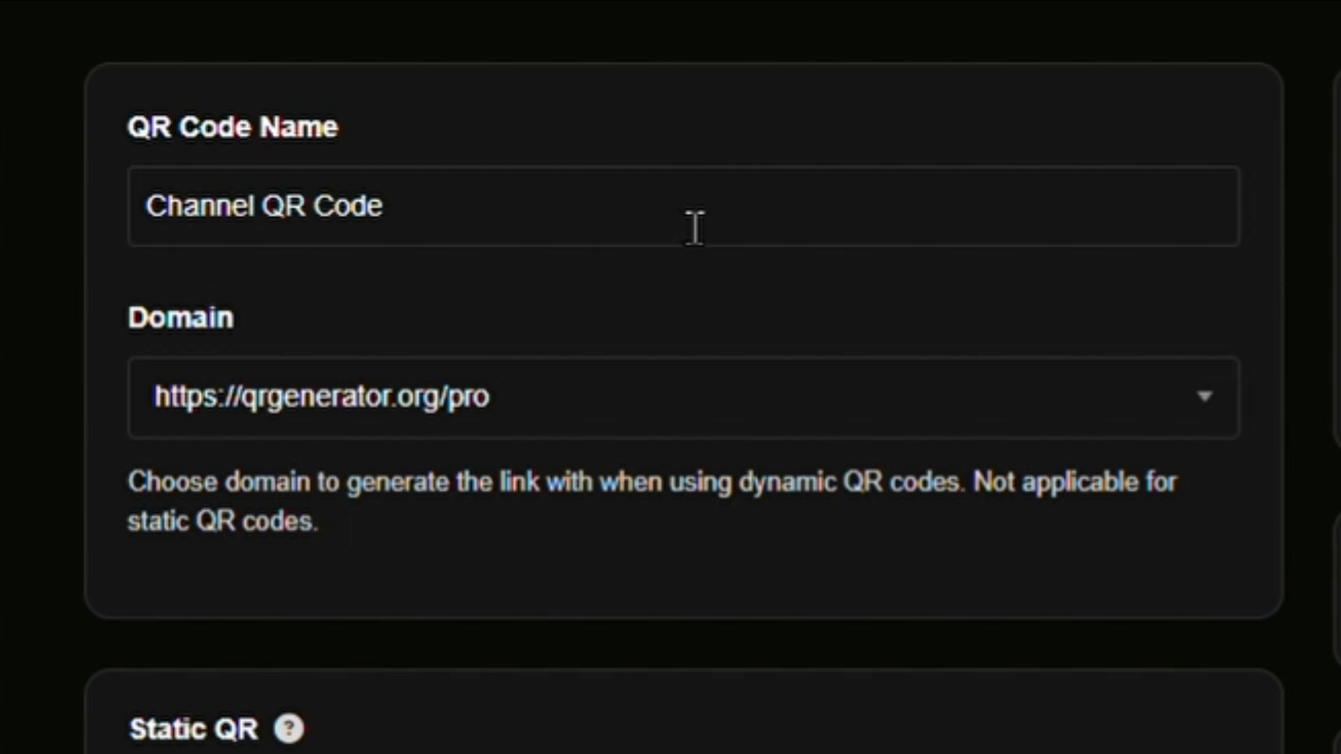
scroll(662, 241, down, 2)
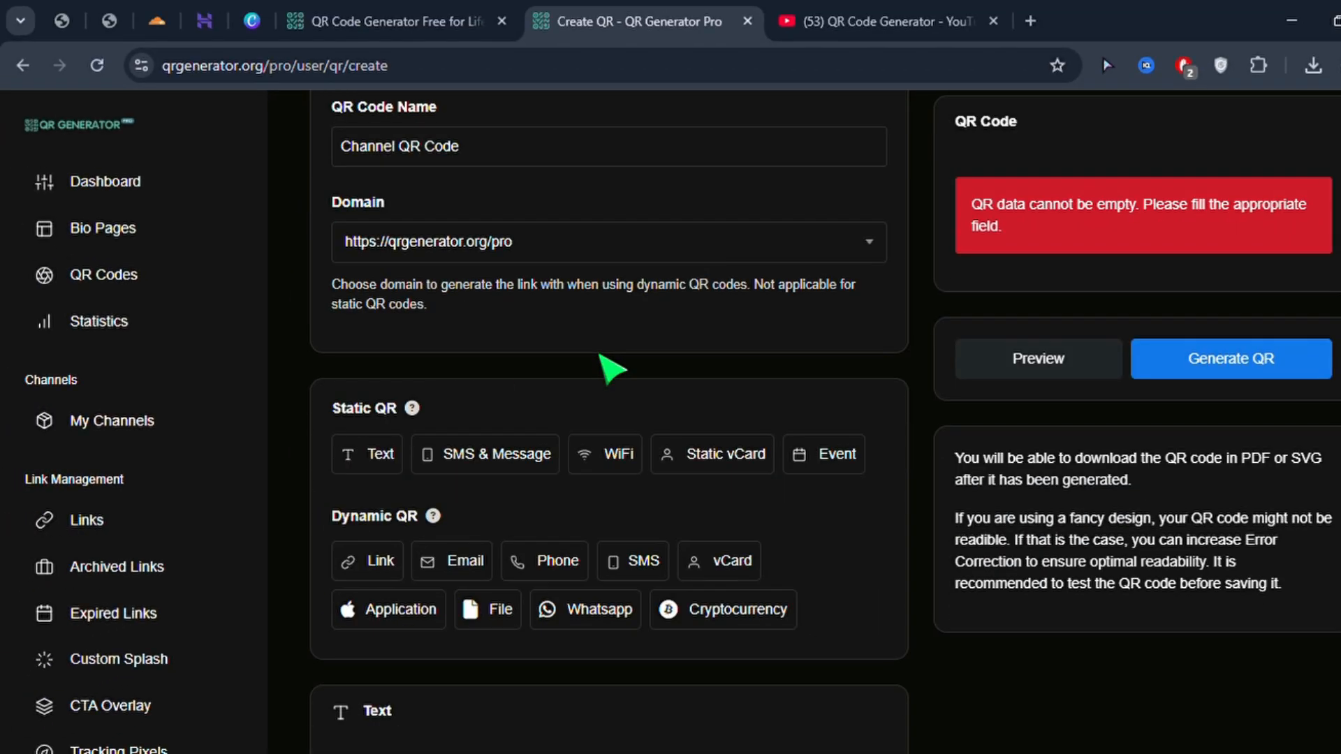
scroll(601, 357, down, 3)
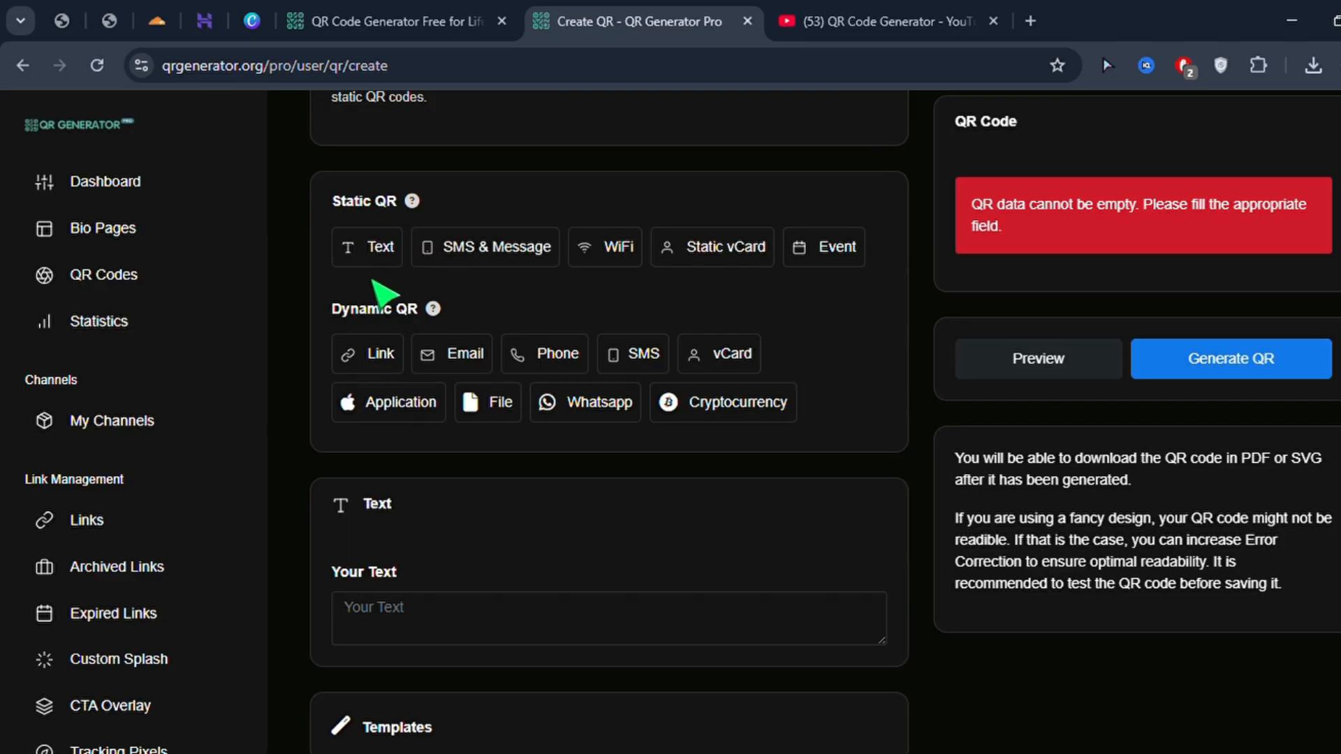
click(381, 357)
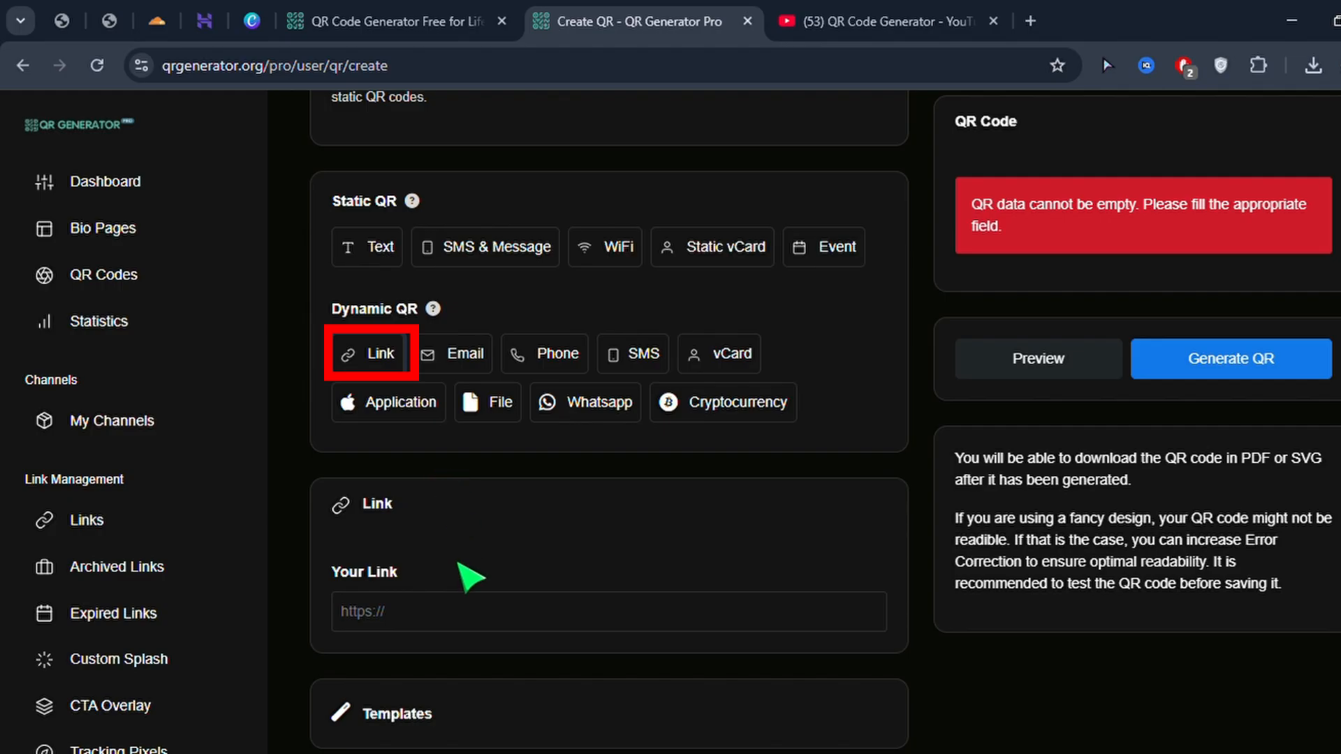
click(468, 618)
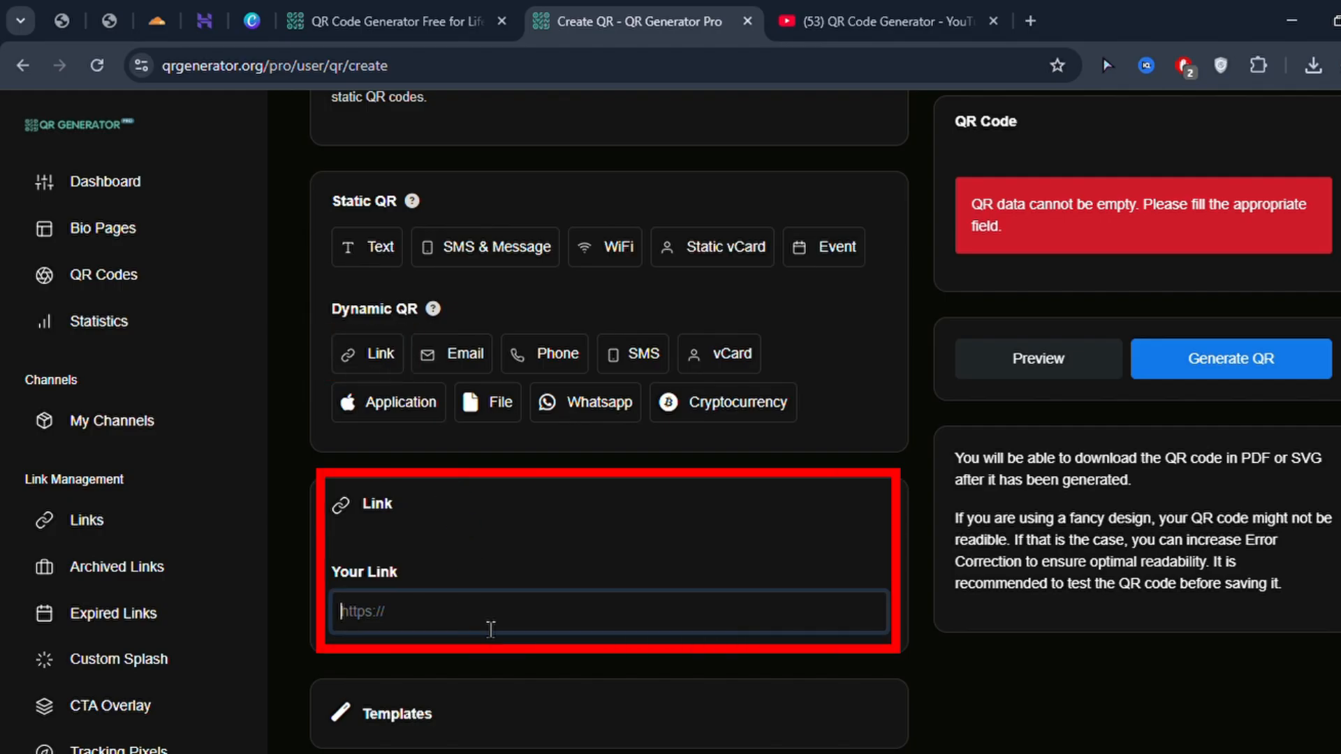
key(ctrl+v)
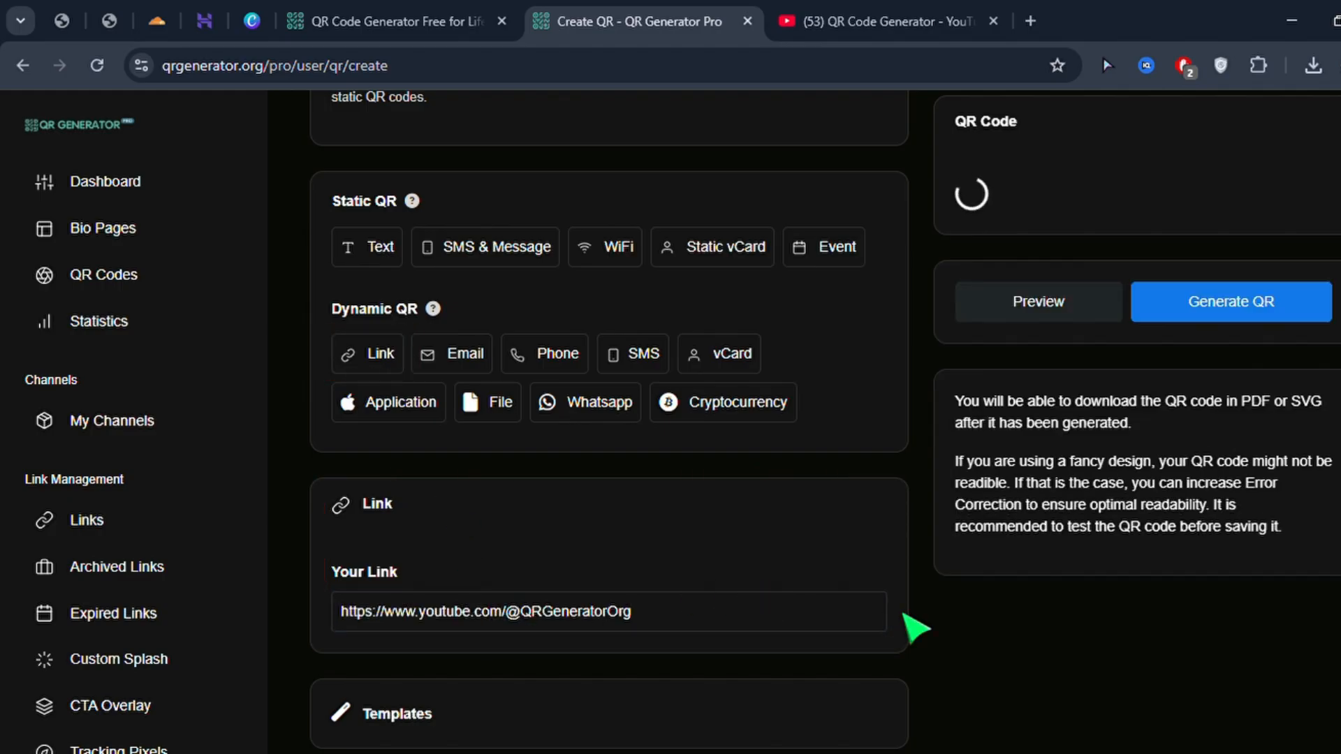
scroll(906, 613, up, 3)
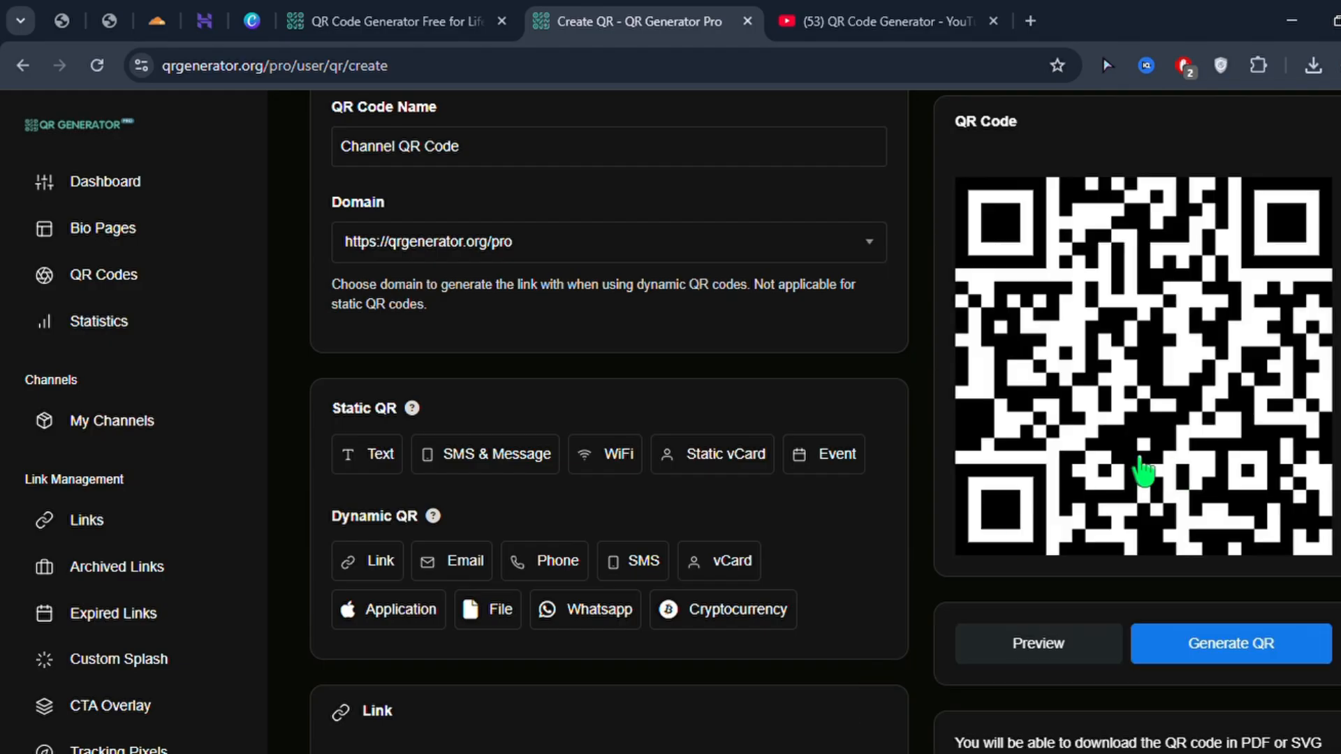
Look through the available QR code templates without applying one.
scroll(1080, 465, down, 1)
scroll(987, 503, down, 5)
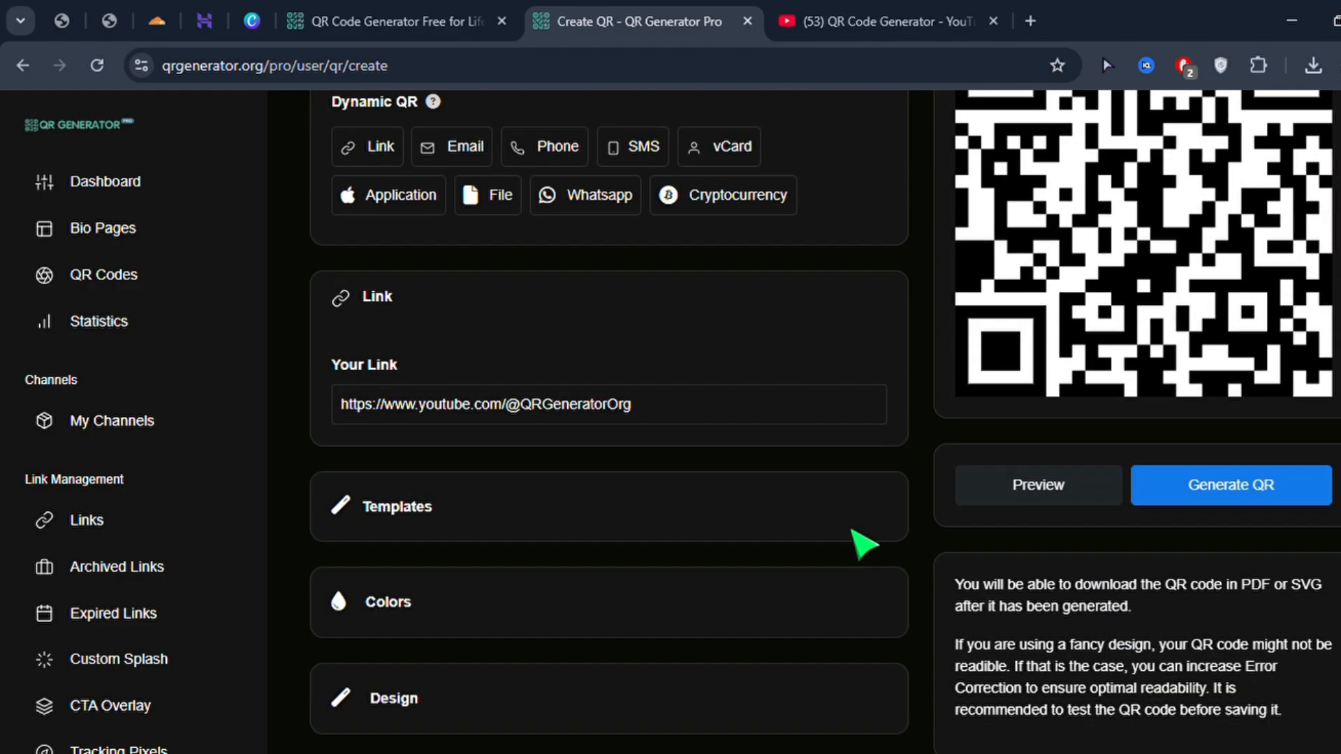
click(394, 528)
scroll(557, 536, down, 2)
scroll(557, 536, down, 1)
mouse_move(482, 598)
mouse_down()
mouse_move(810, 604)
mouse_move(486, 601)
mouse_up()
click(407, 316)
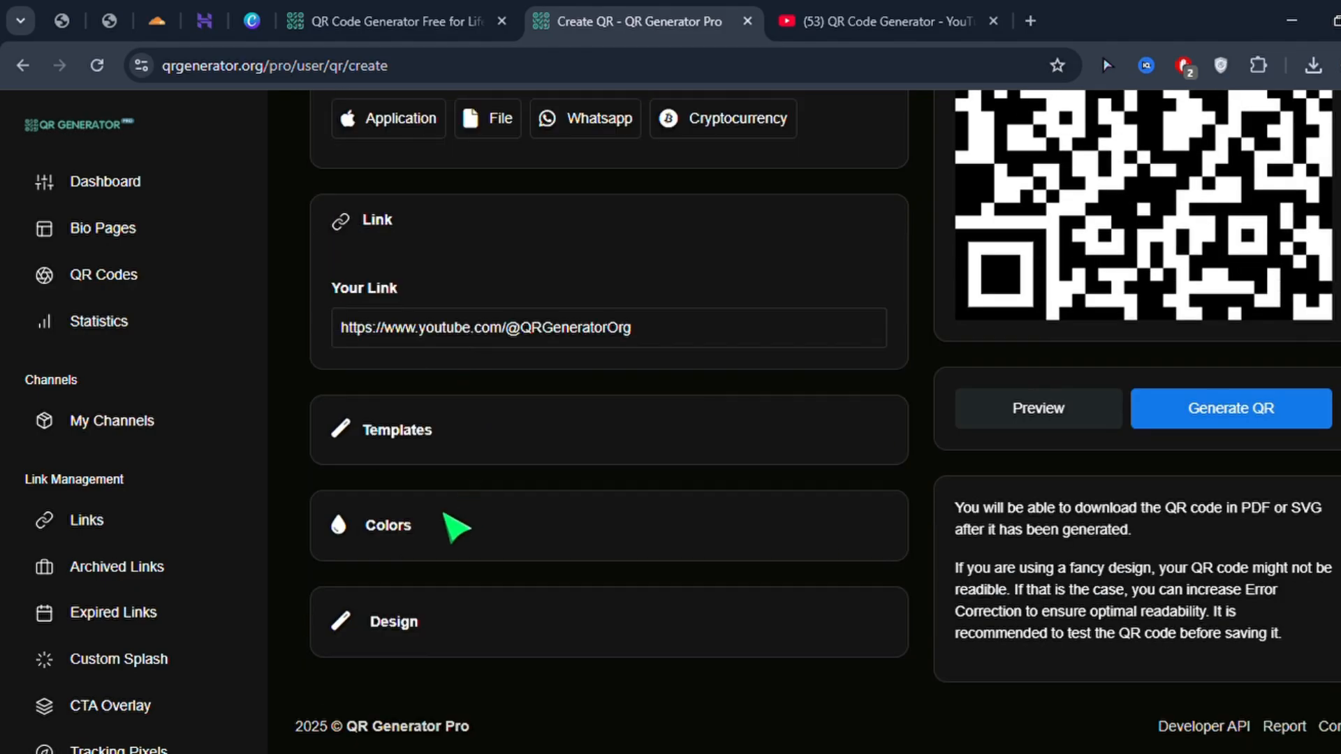
Switch the QR code's coloring to Gradient Color and set the gradient start to green.
click(418, 543)
scroll(563, 545, down, 3)
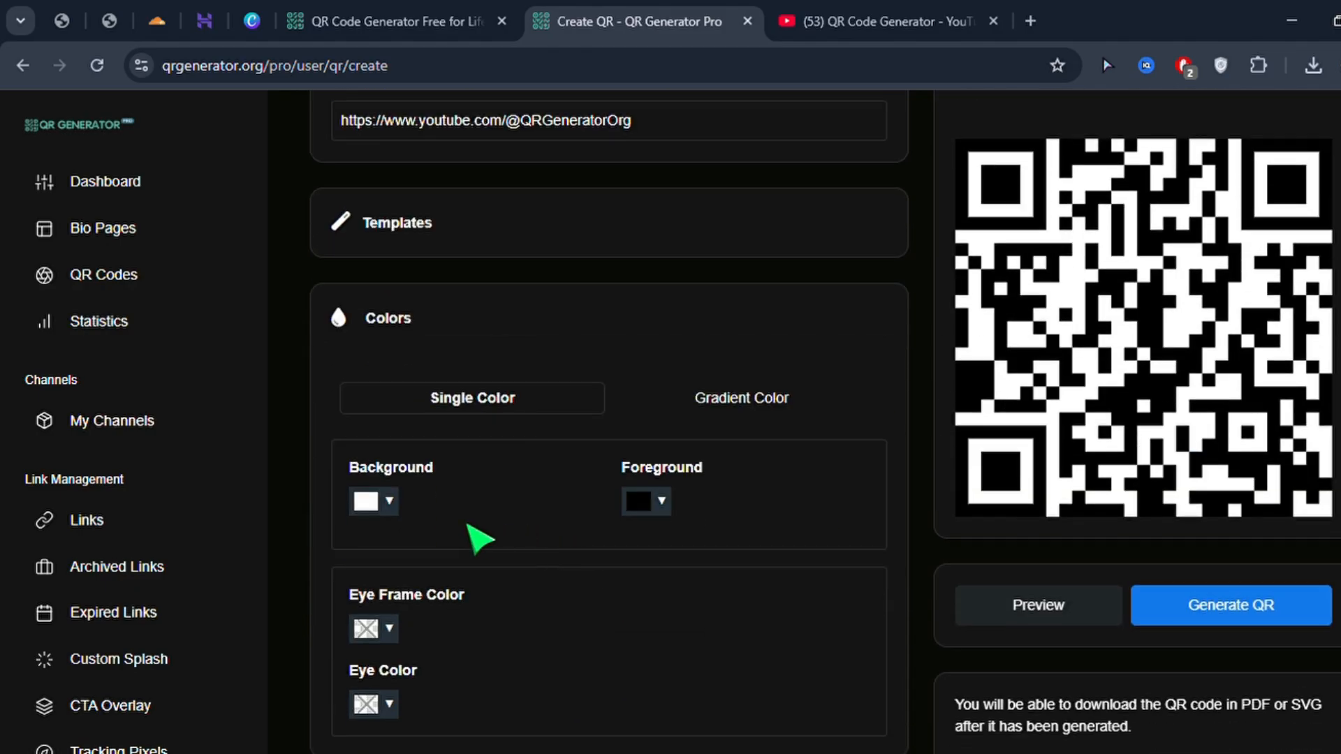
click(740, 419)
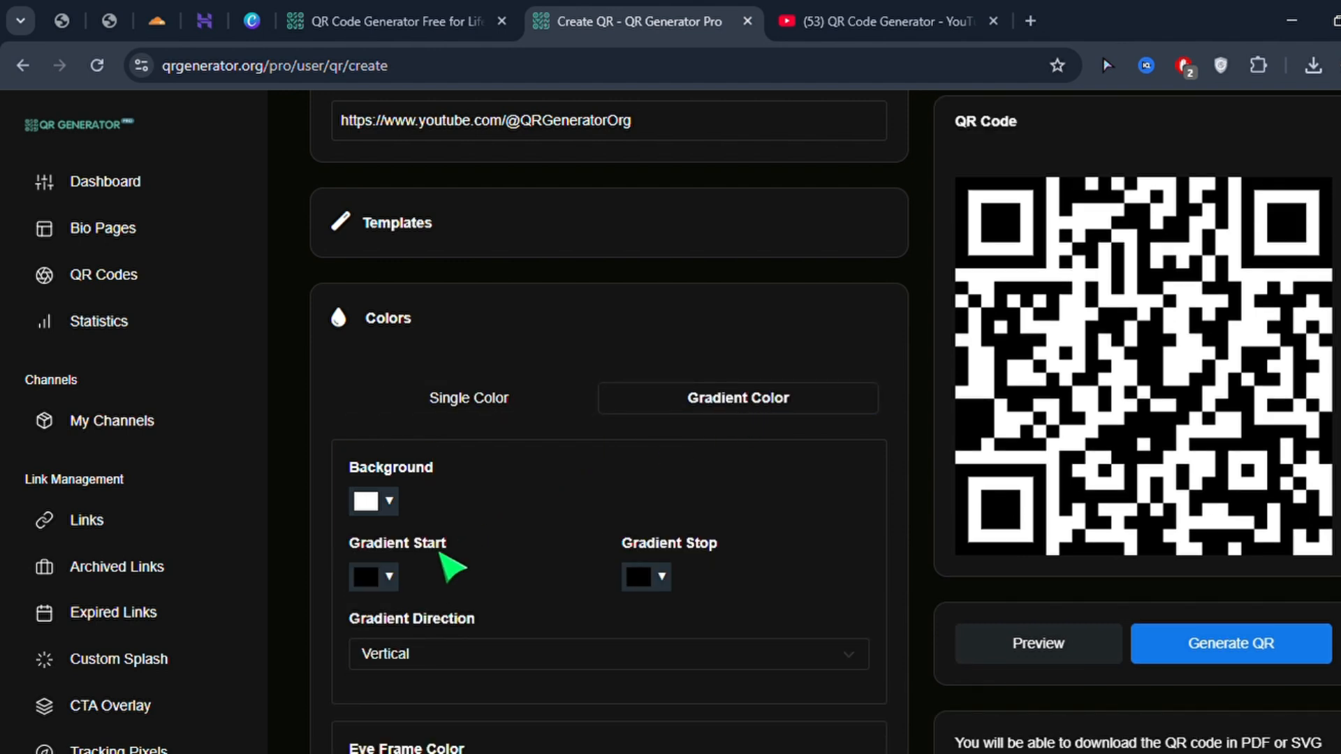
click(386, 576)
drag(535, 418, 532, 409)
click(430, 407)
click(574, 482)
Set the gradient stop color to a teal blue.
click(650, 577)
click(796, 421)
drag(721, 398, 717, 408)
click(793, 419)
click(834, 499)
Try a different gradient direction, return it to Vertical, and collapse the color settings.
click(782, 654)
click(571, 599)
click(719, 663)
click(637, 479)
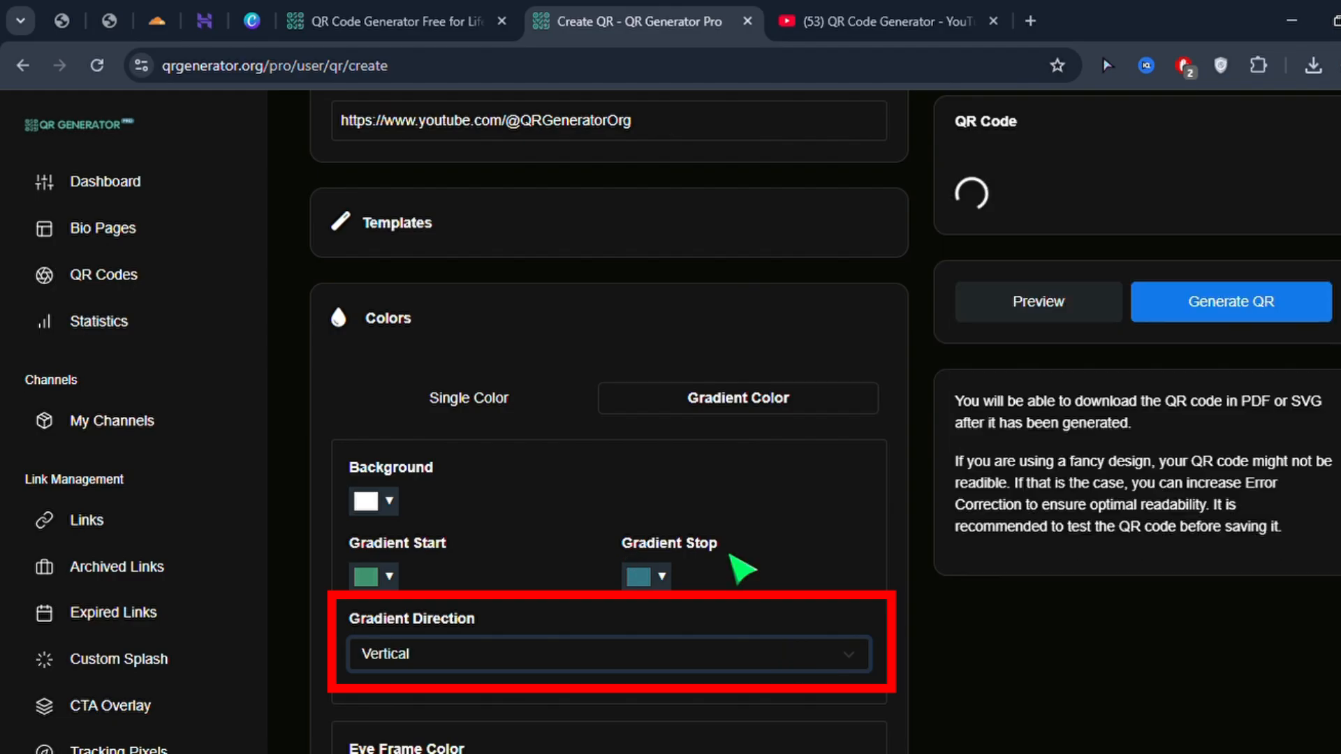
click(392, 327)
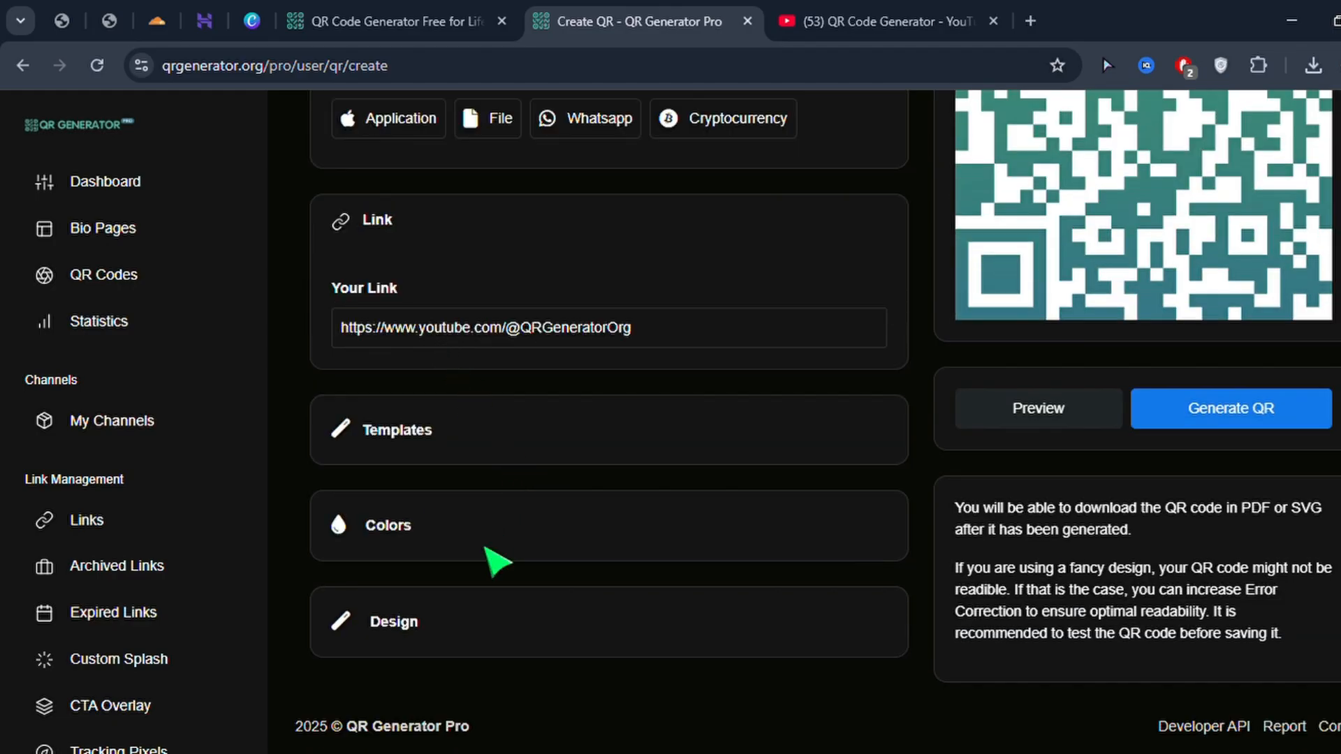
Add the YouTube logo at a larger size to the QR code's center and enable Embedded Logo.
click(427, 628)
scroll(684, 605, down, 3)
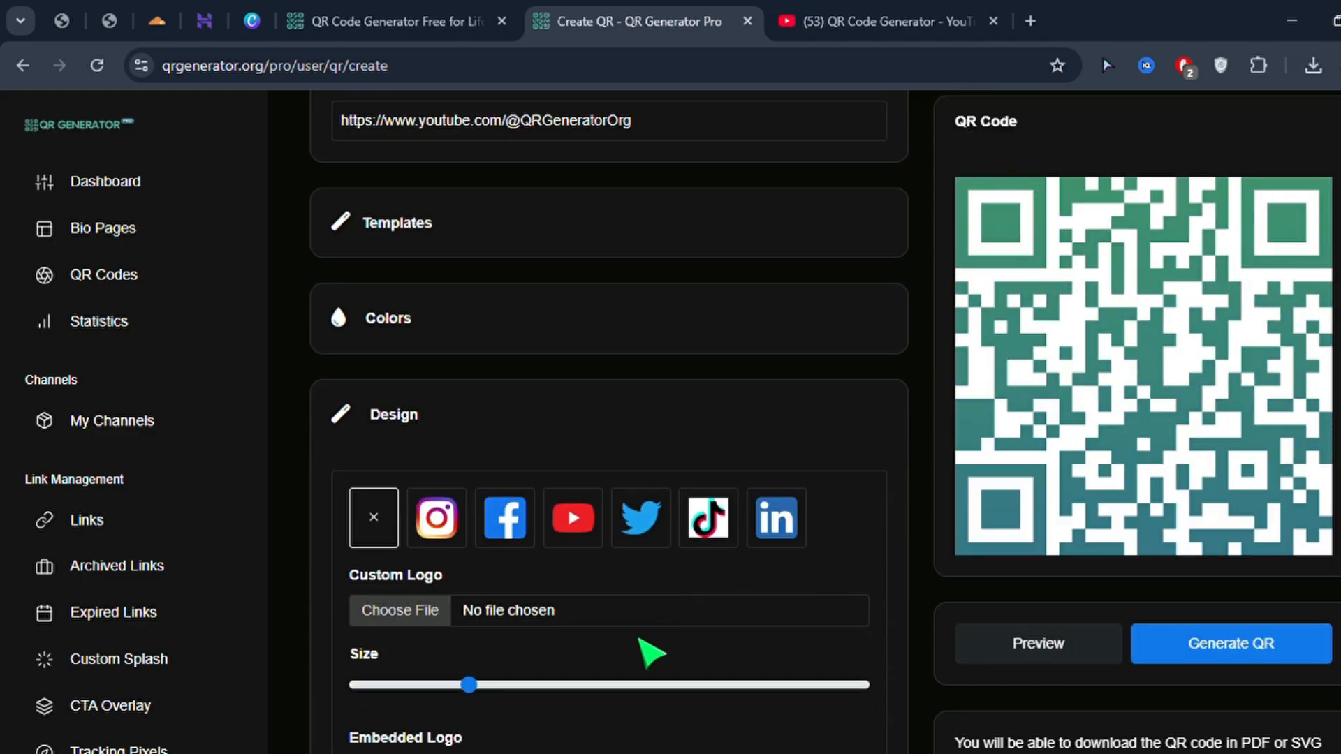
click(581, 543)
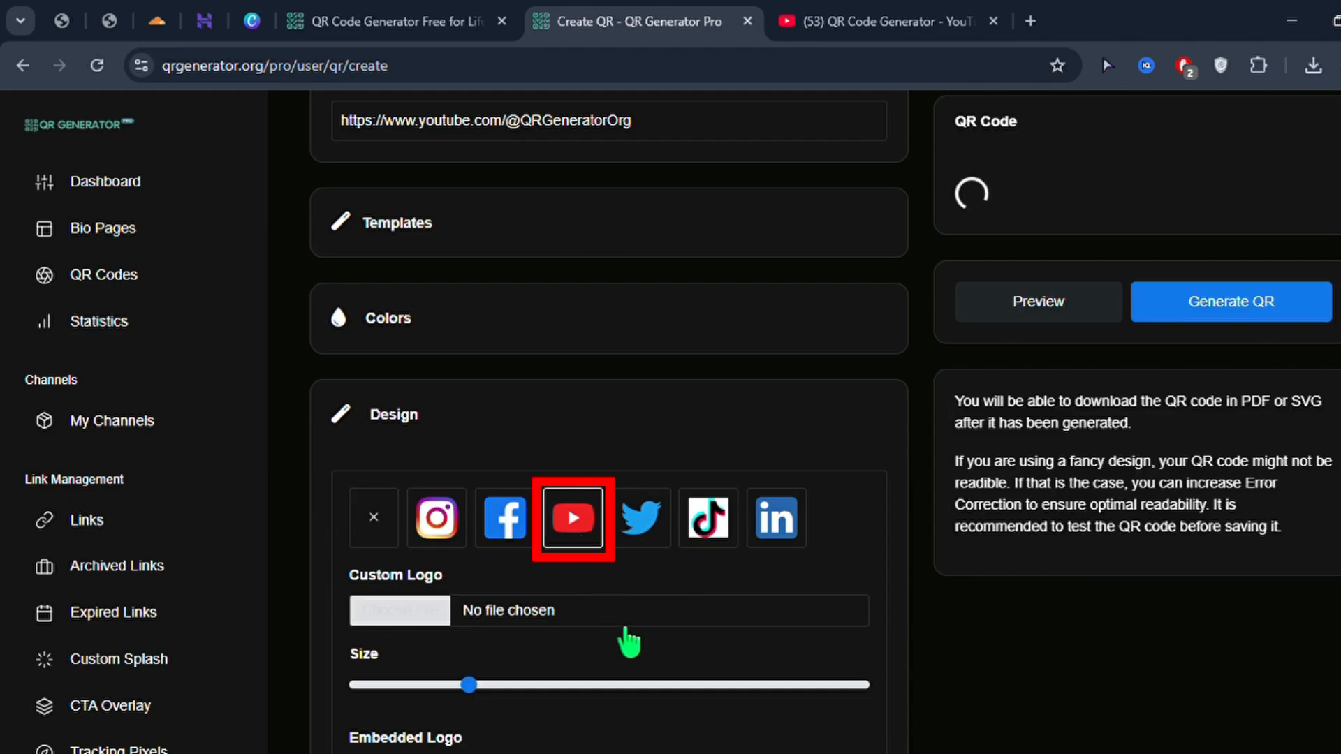
click(558, 686)
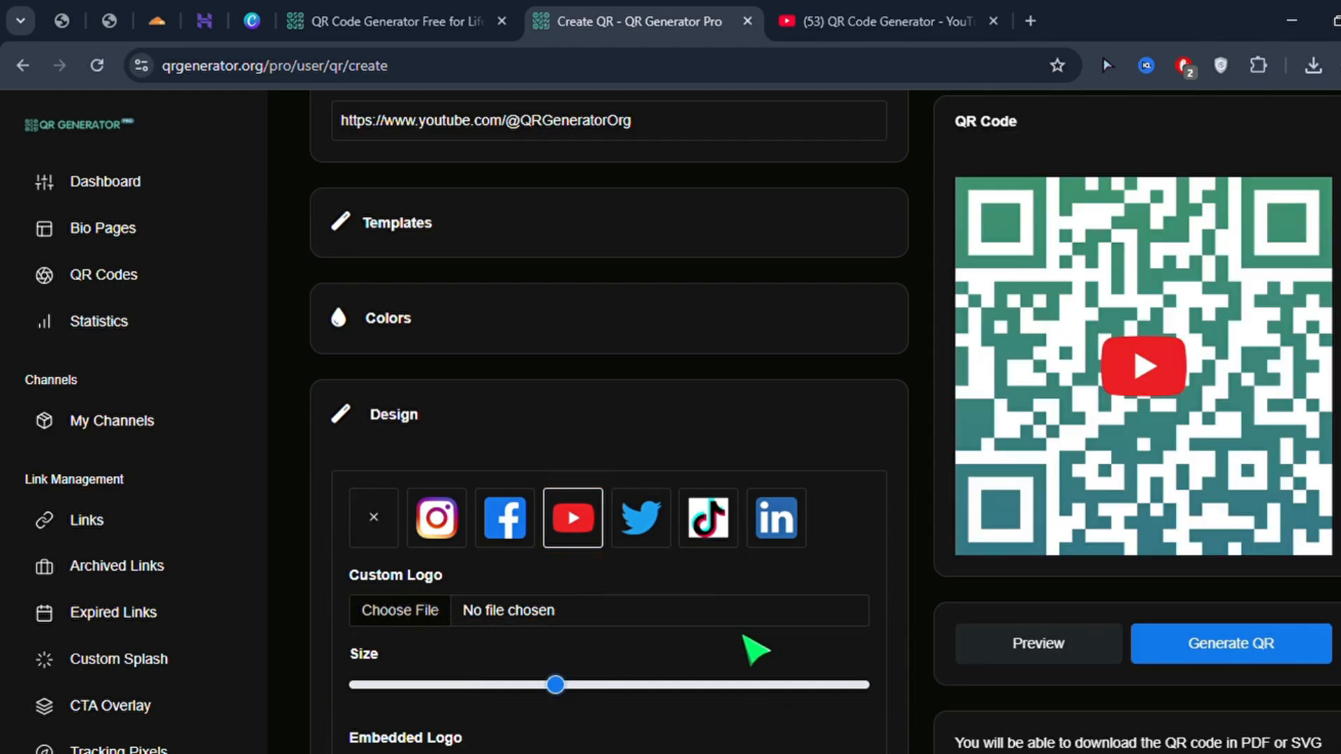
scroll(802, 615, down, 3)
click(846, 574)
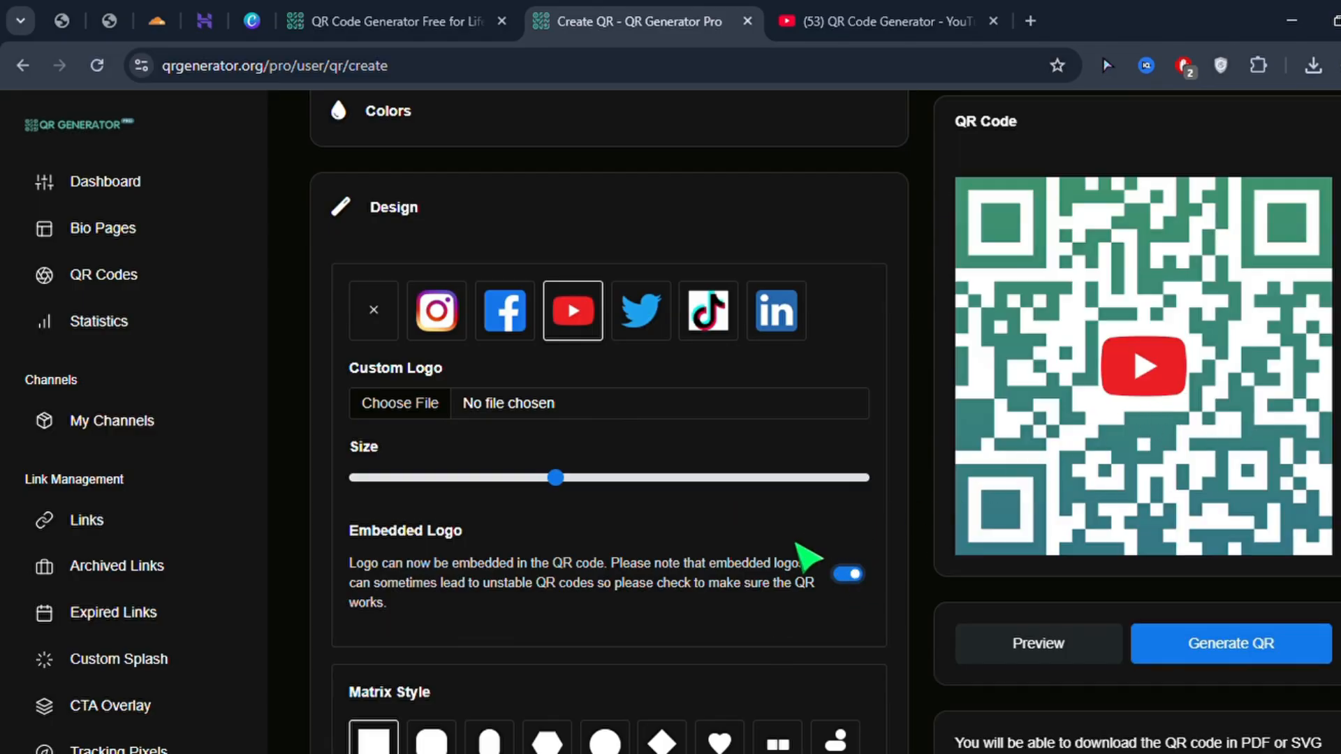
Style the QR code with a circular matrix, a rounded-square eye frame and the seventh eye style, a partly rounded square.
scroll(808, 556, down, 6)
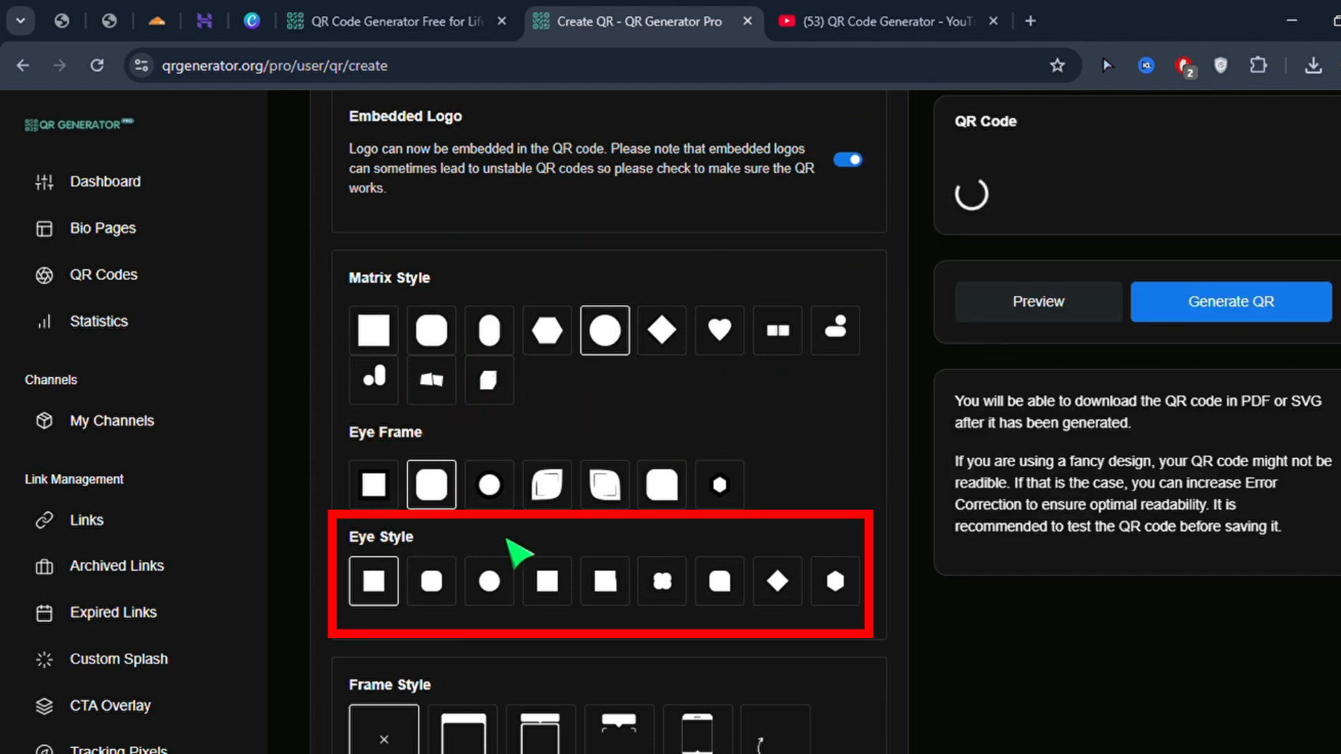
click(721, 585)
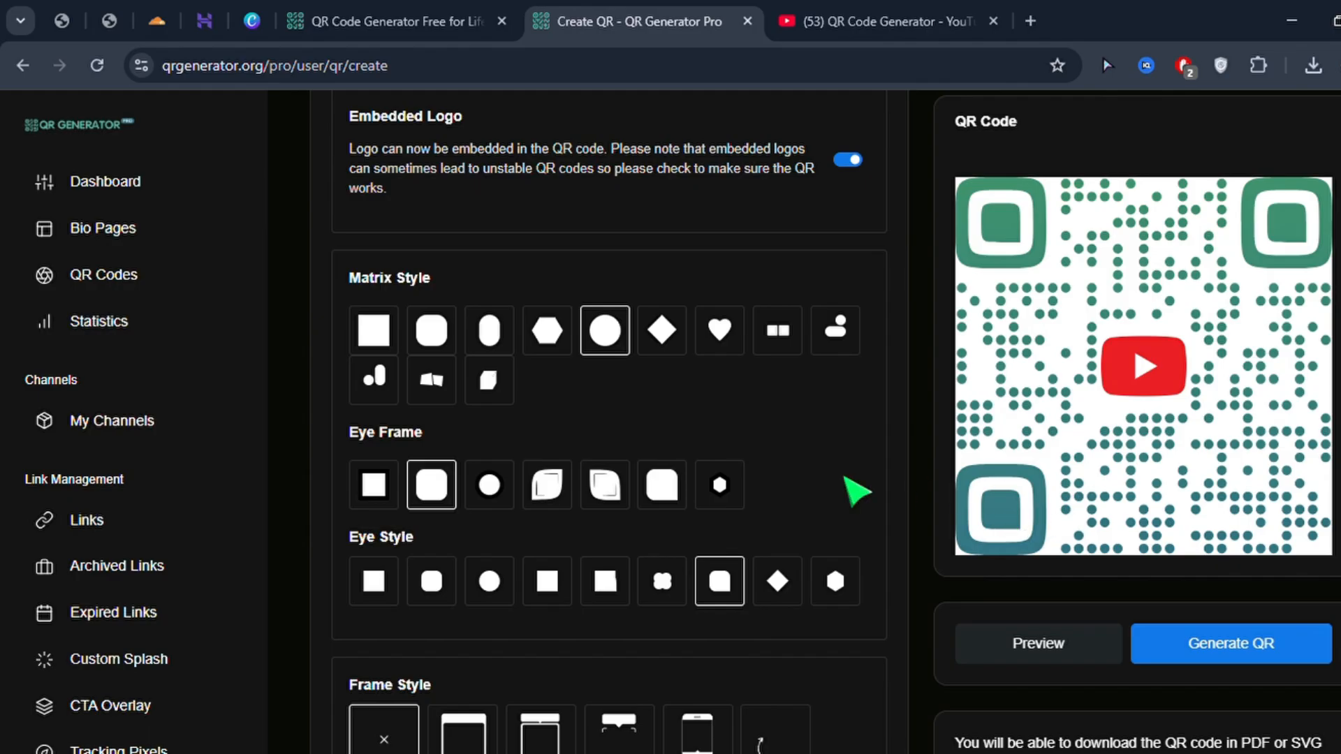
Apply the frame with a phone label beneath the code and caption it "Scan QR Code" in Comic Sans MS.
scroll(781, 477, down, 3)
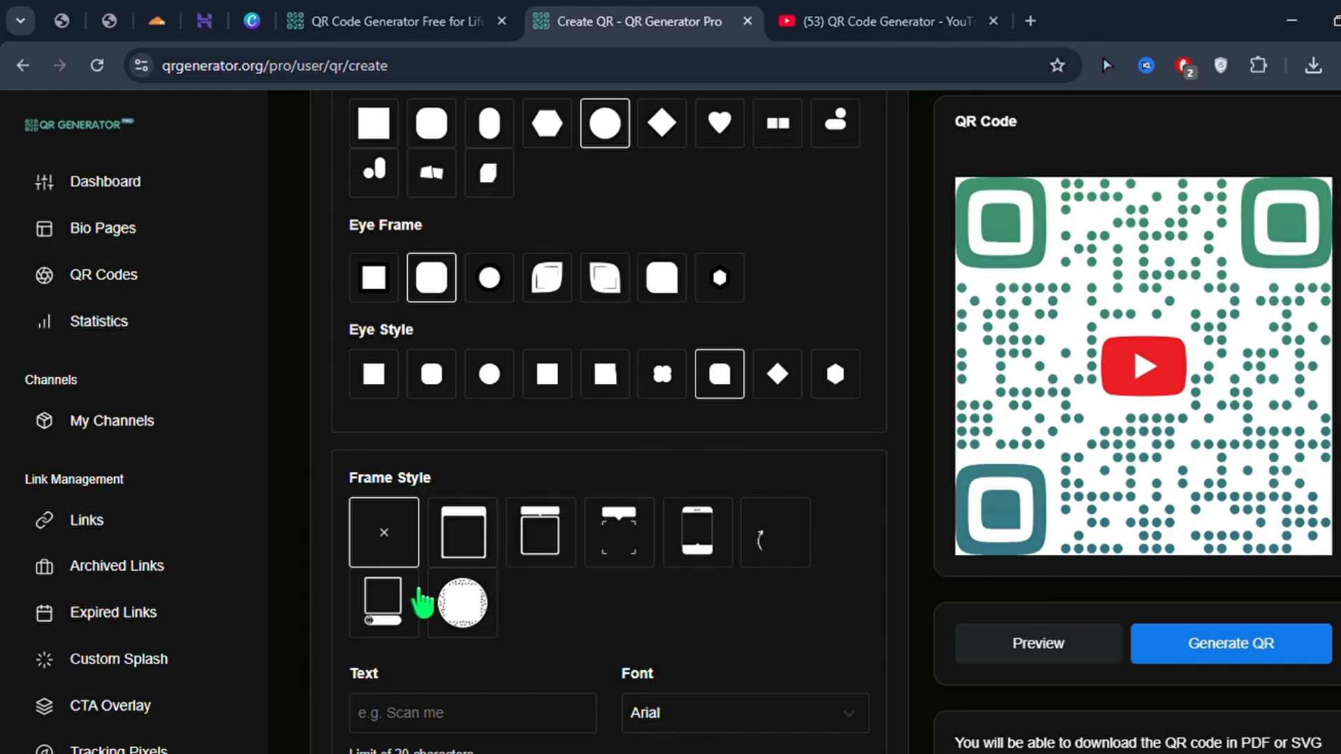
click(397, 616)
click(550, 730)
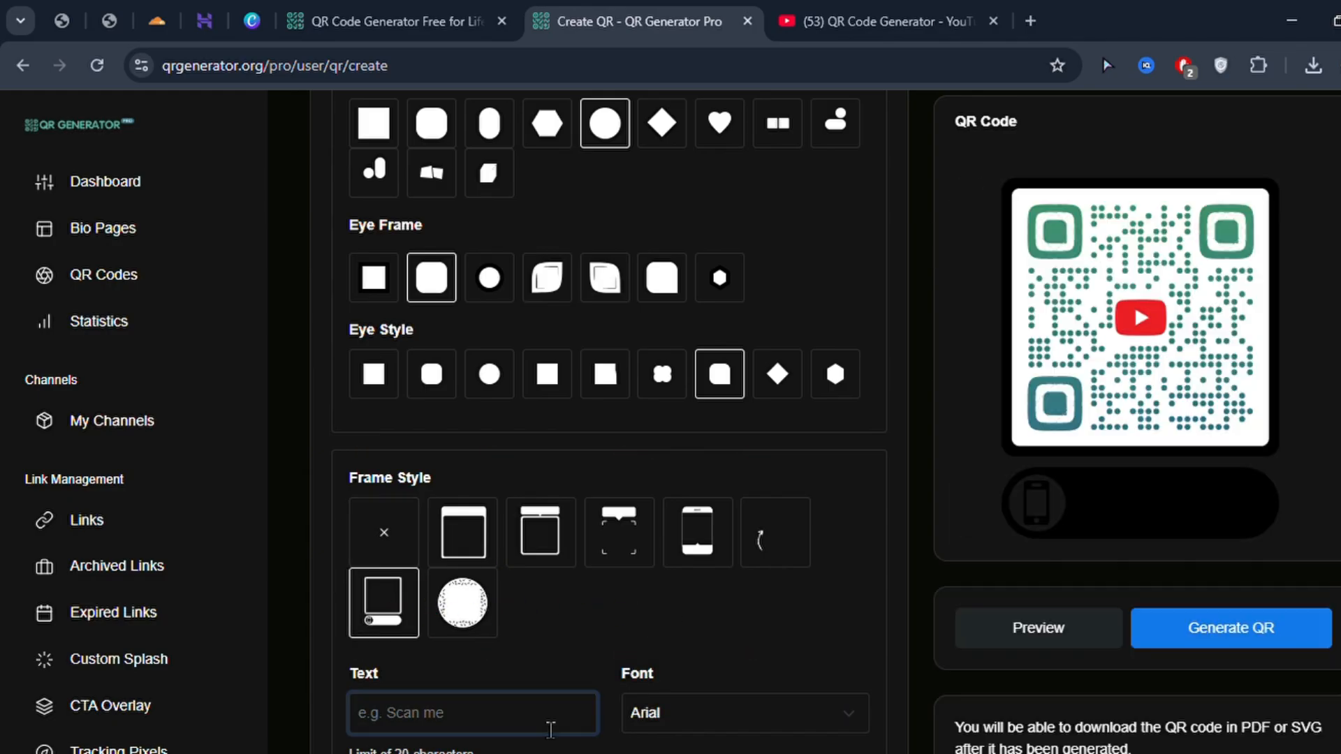
text(Scan QR Code)
click(671, 667)
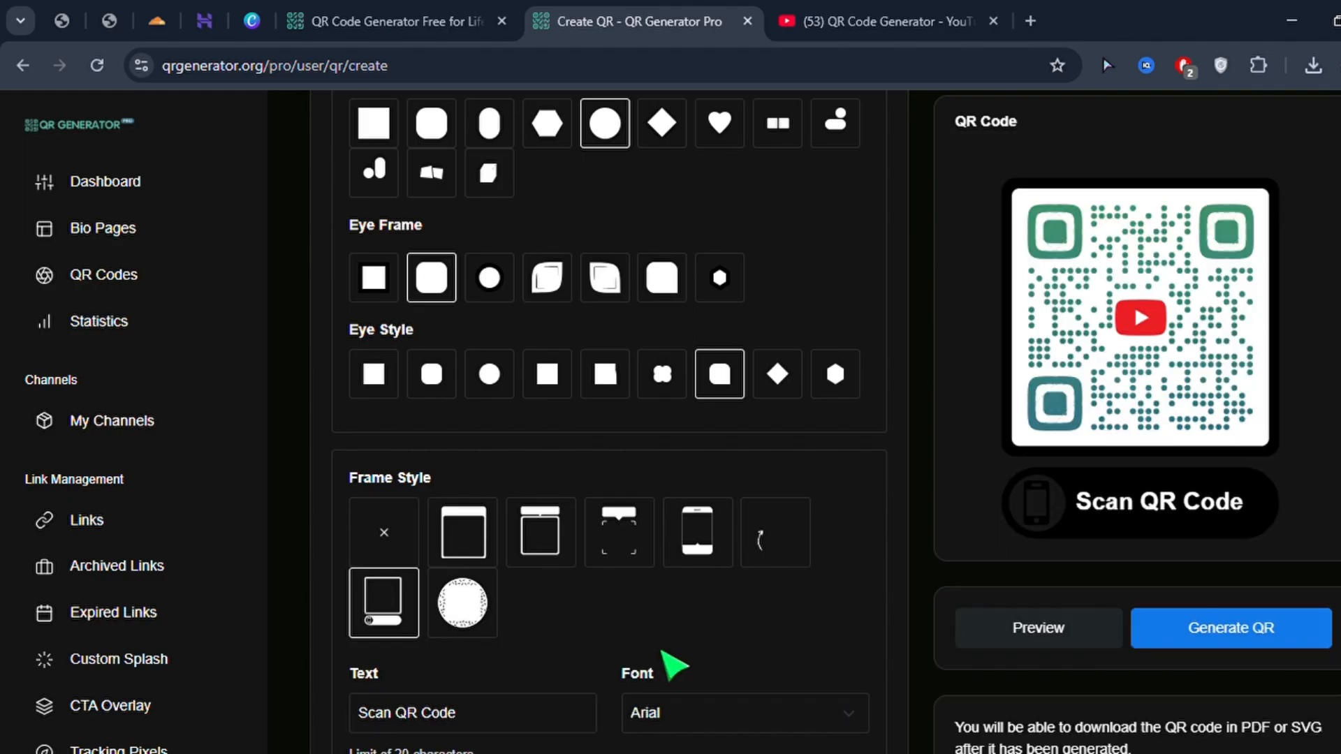
click(745, 713)
click(759, 623)
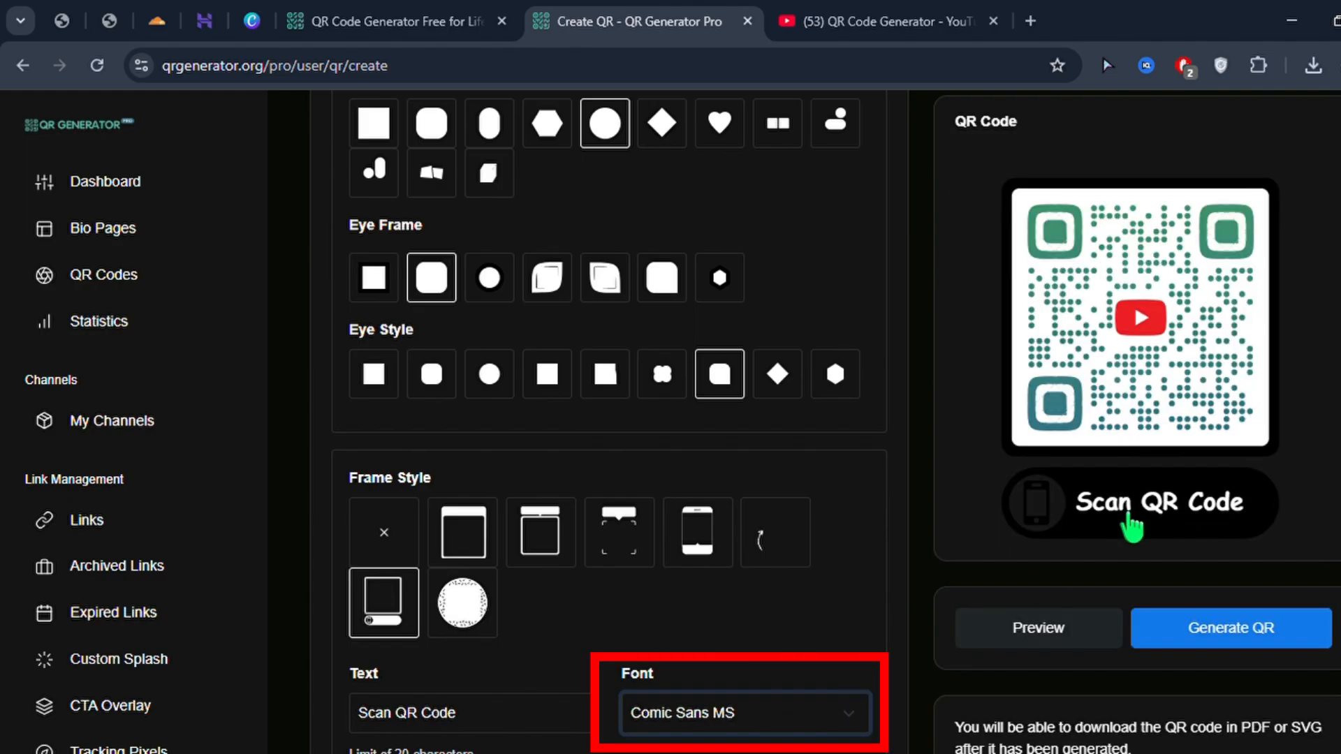
Try a margin of 2 around the QR code and bring the margin back down to 0.
scroll(820, 577, down, 2)
scroll(835, 557, down, 3)
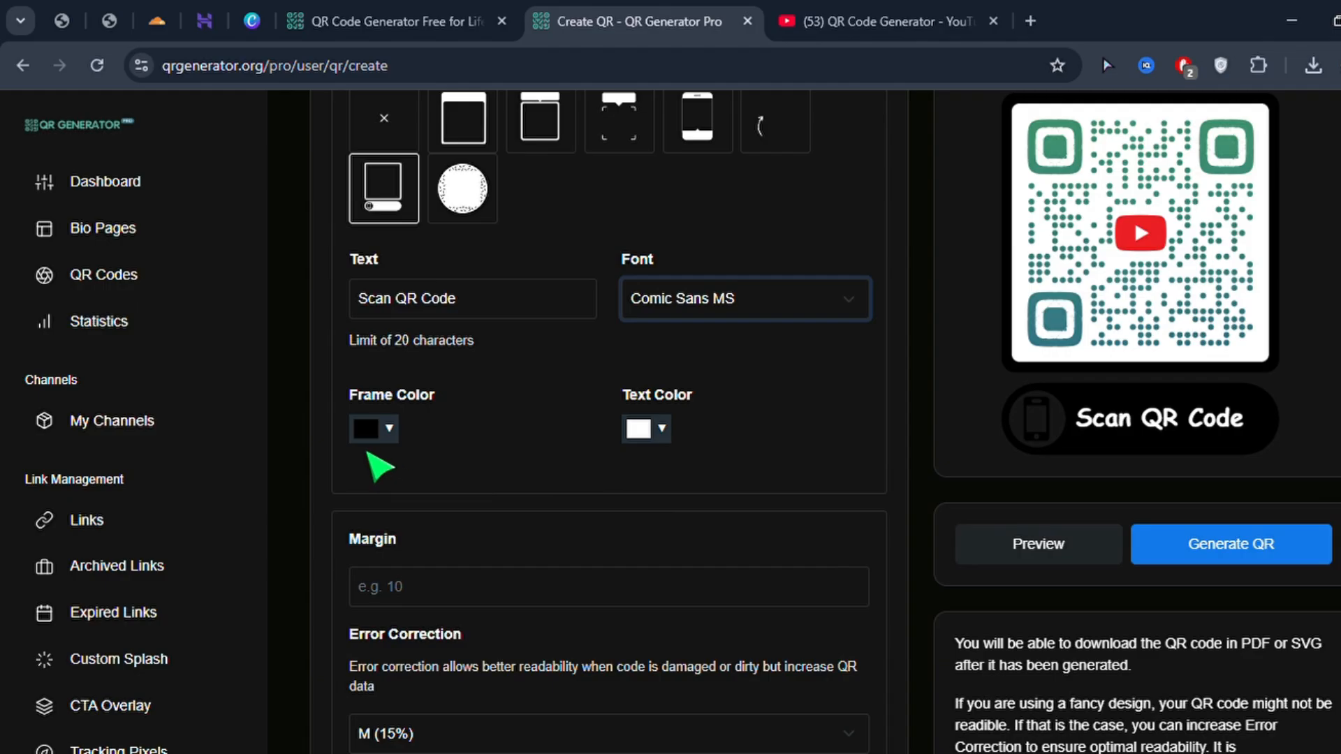
scroll(854, 454, down, 2)
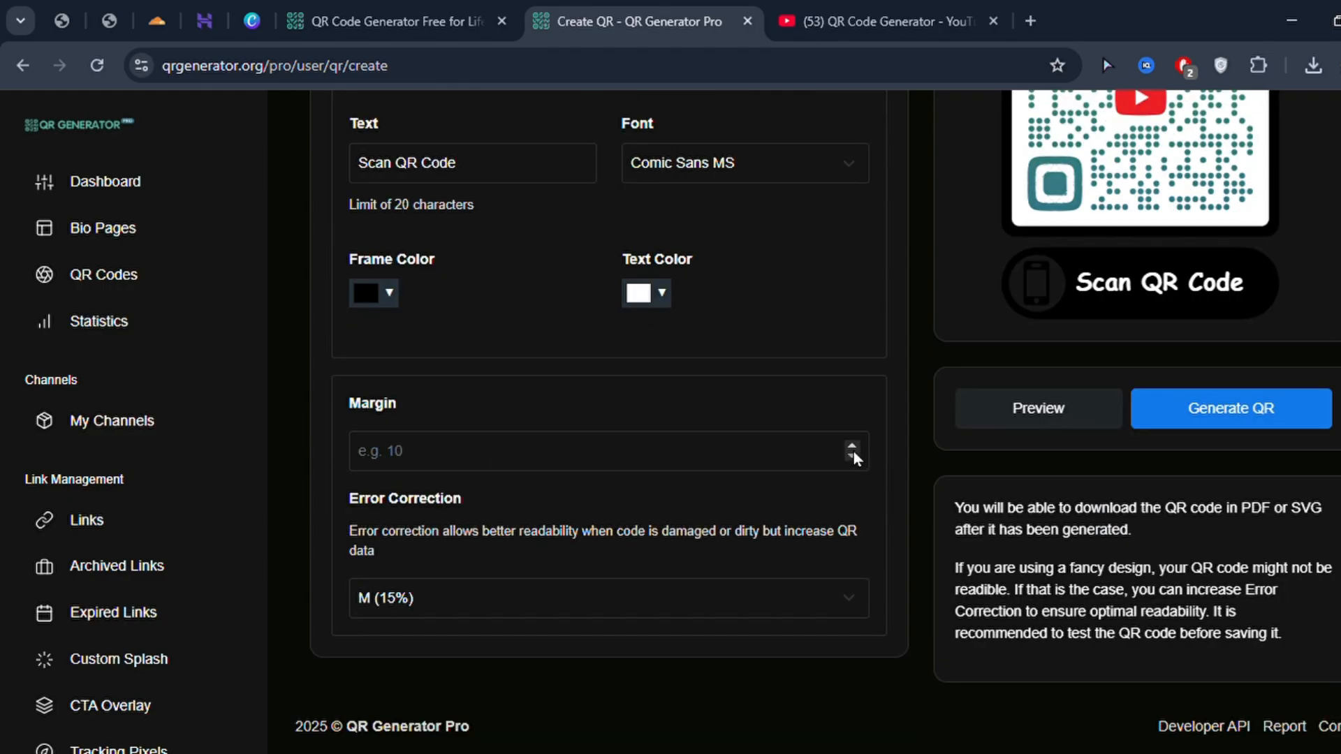
click(853, 451)
scroll(868, 495, up, 3)
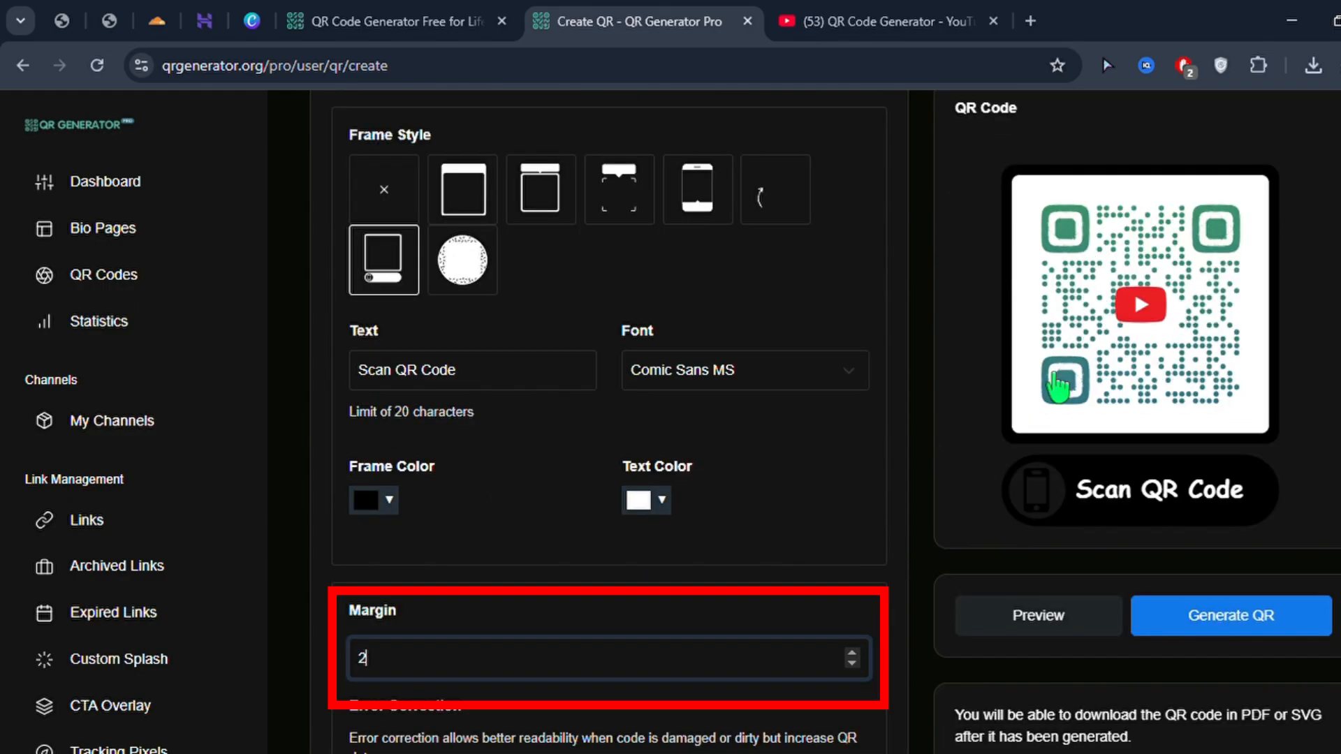
double_click(852, 665)
scroll(850, 559, down, 3)
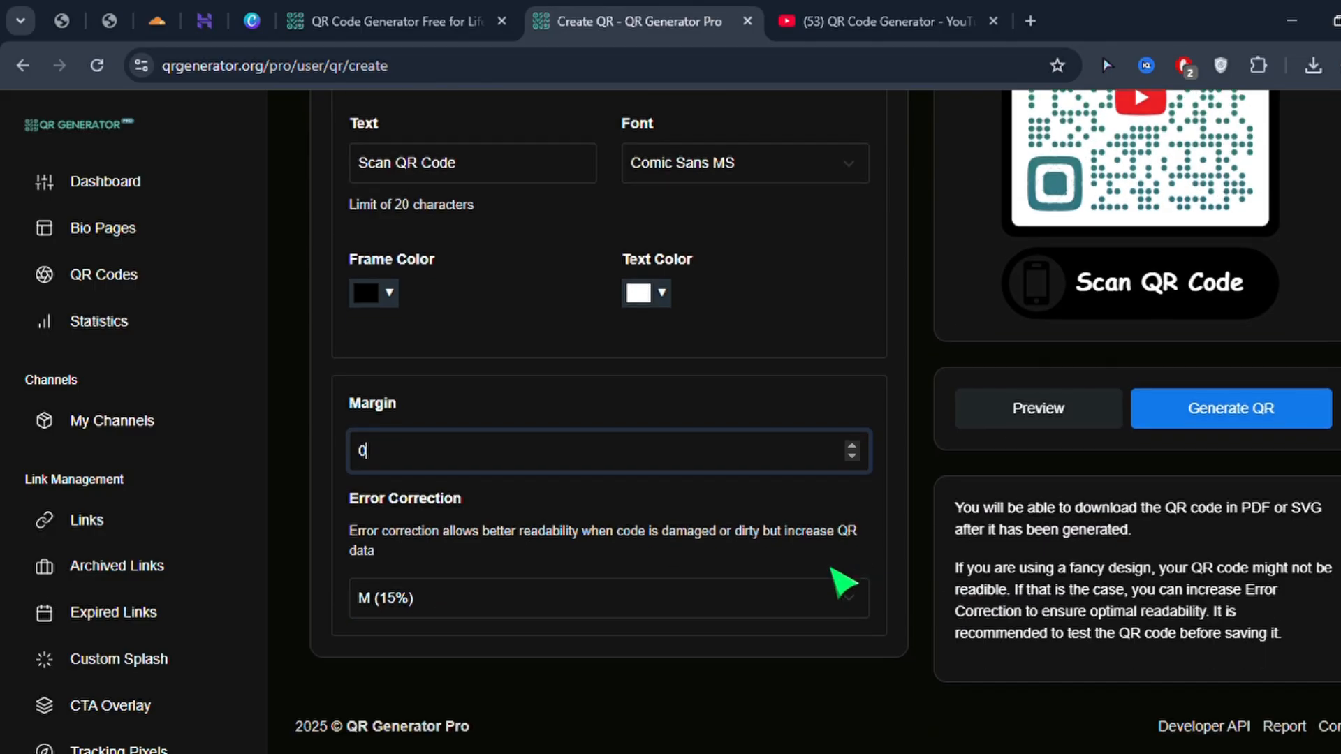
Set the QR code's error correction to H (30%).
key(Tab)
key(Down)
key(Down)
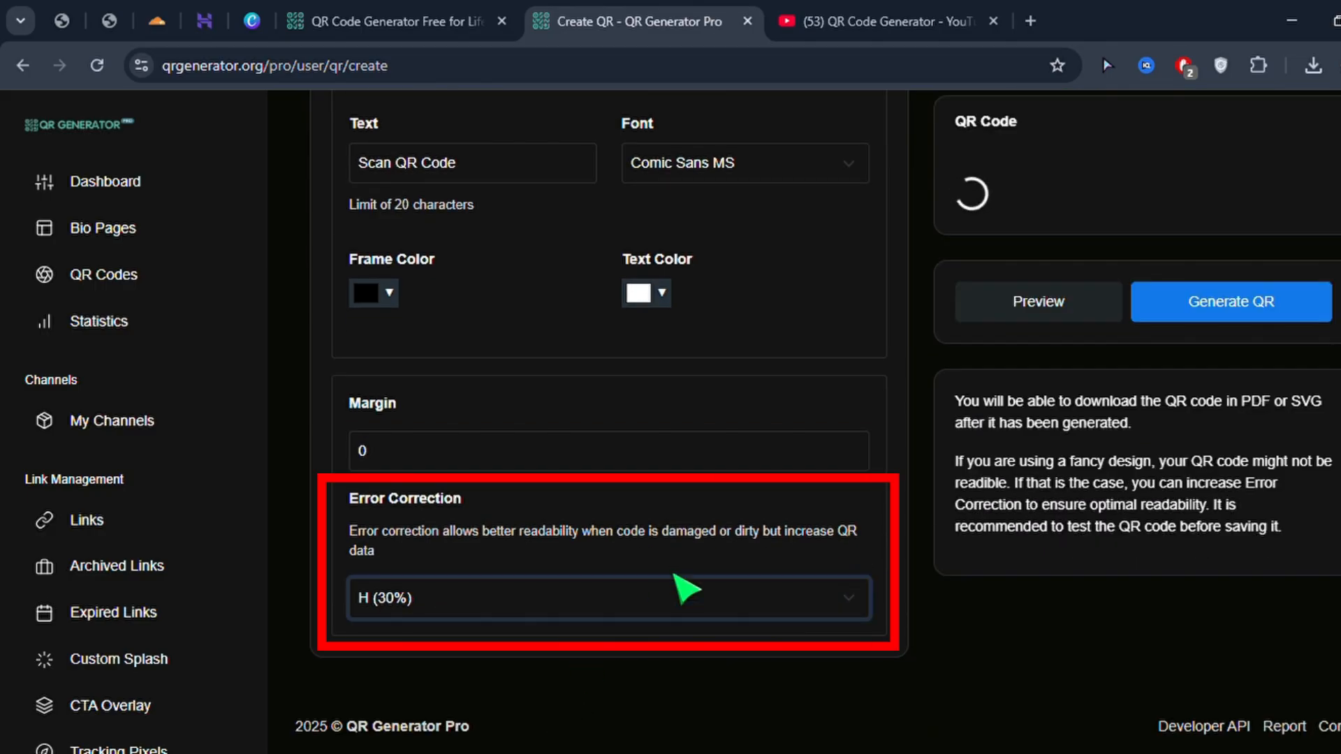
scroll(706, 577, up, 12)
scroll(768, 601, up, 9)
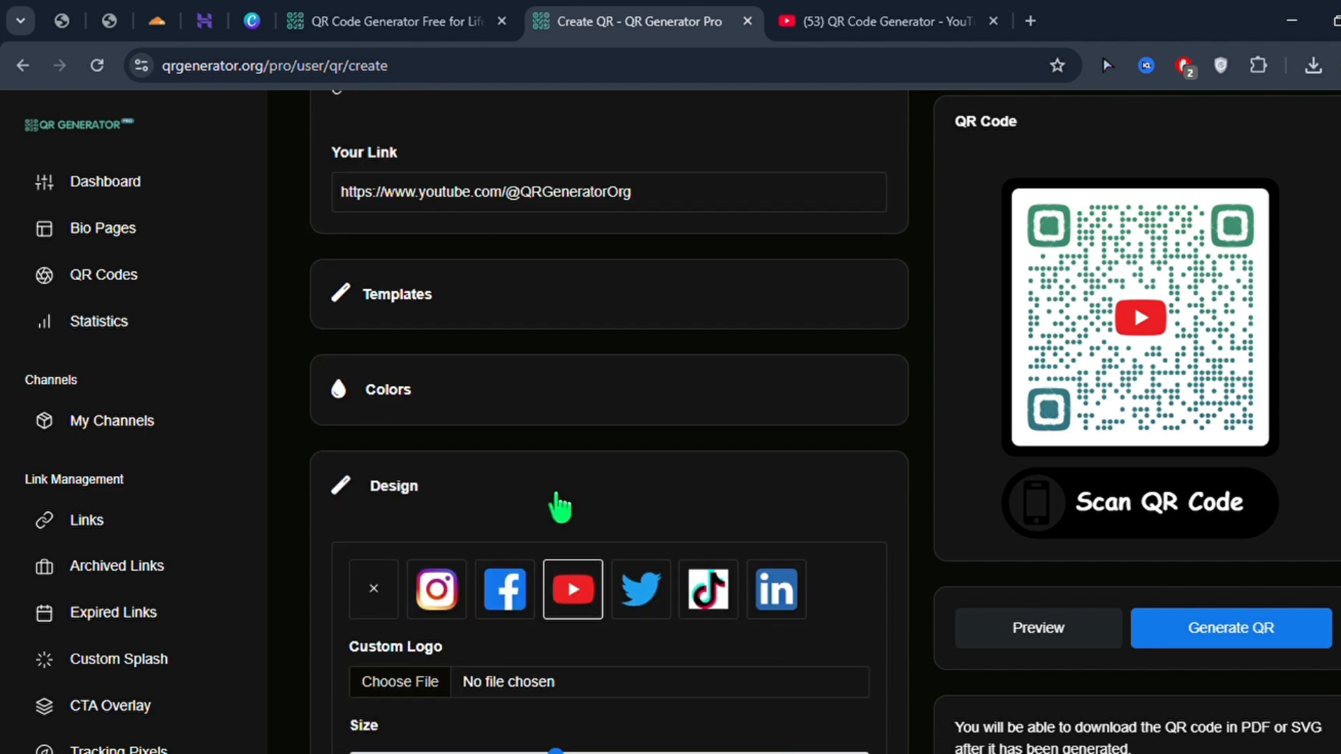
Generate the finished QR code and download it as a PNG.
click(439, 507)
scroll(943, 691, up, 6)
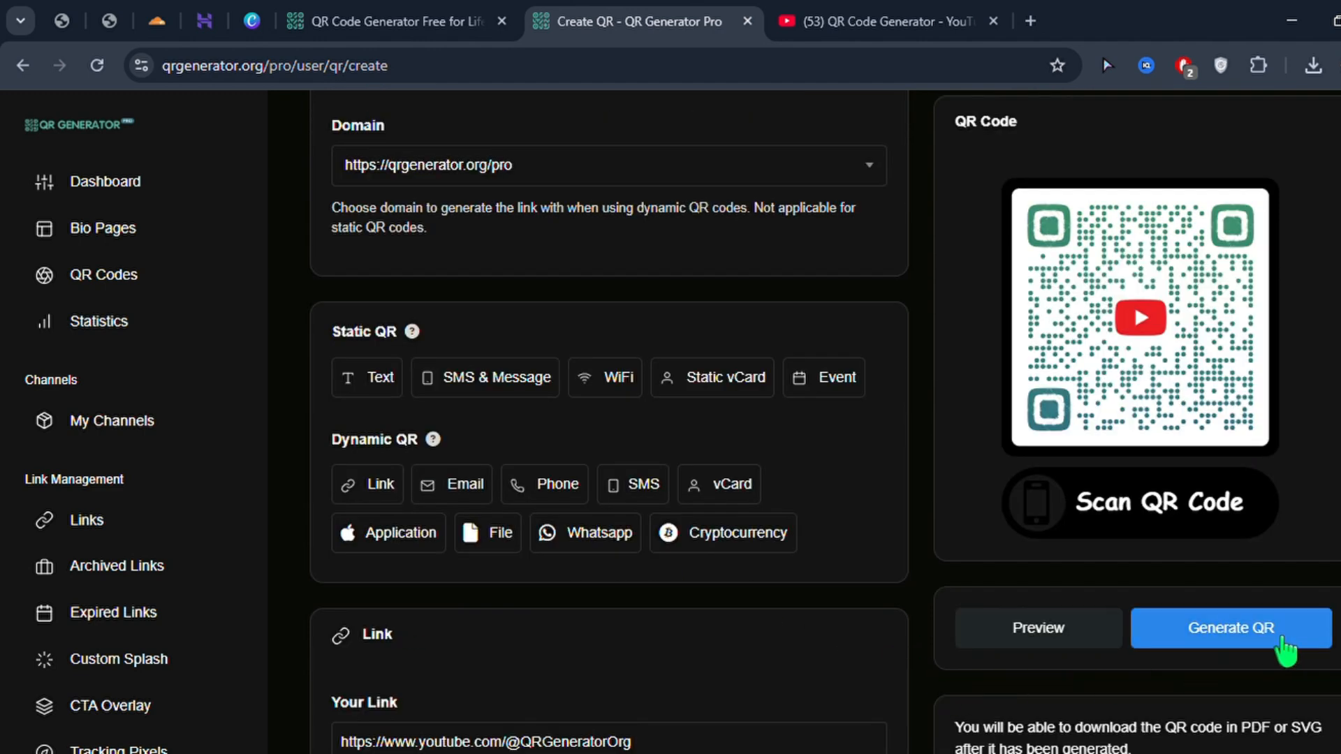
click(1241, 634)
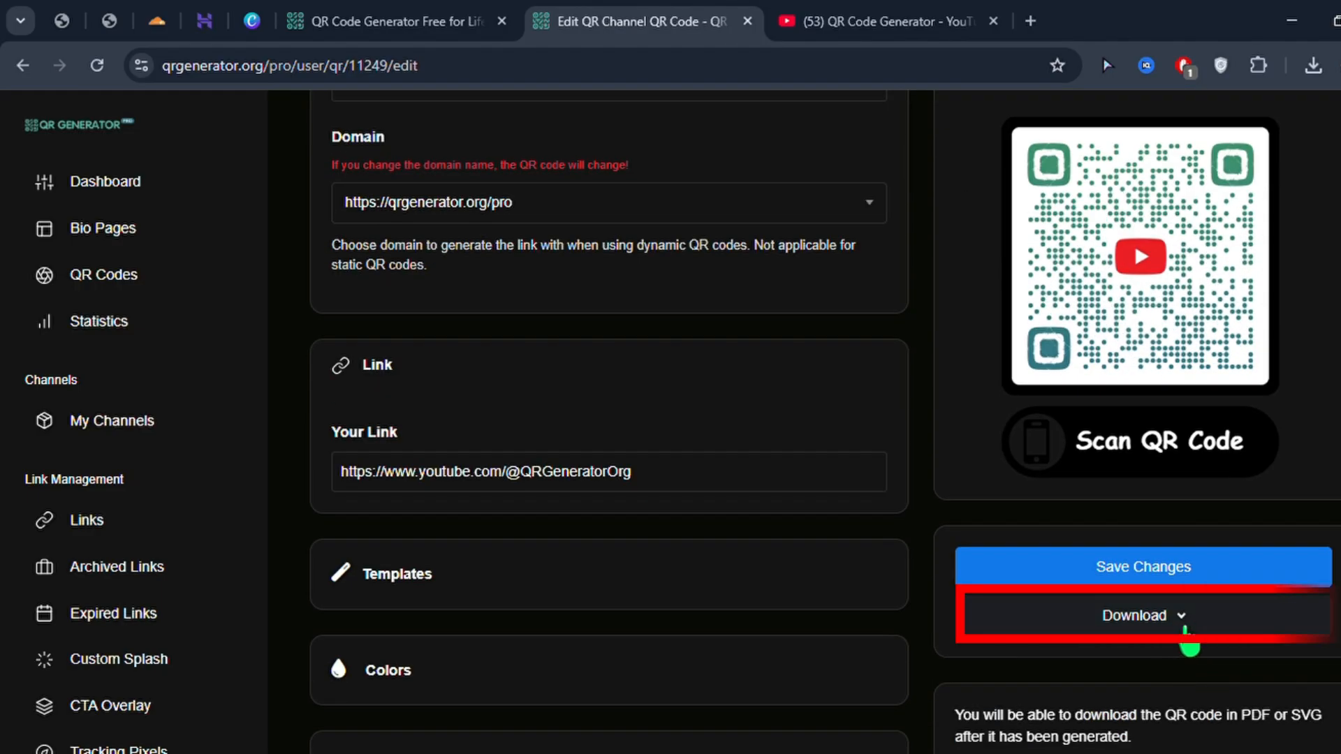
click(1186, 632)
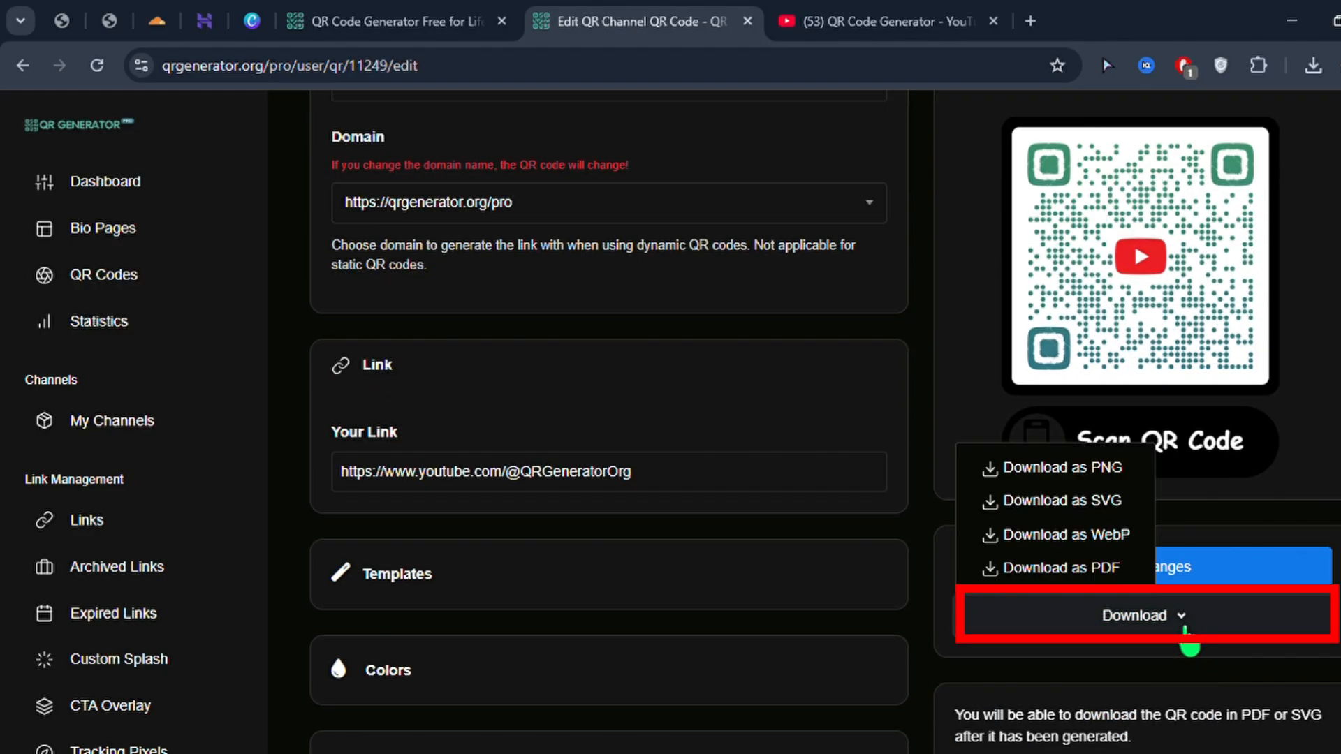
click(1071, 483)
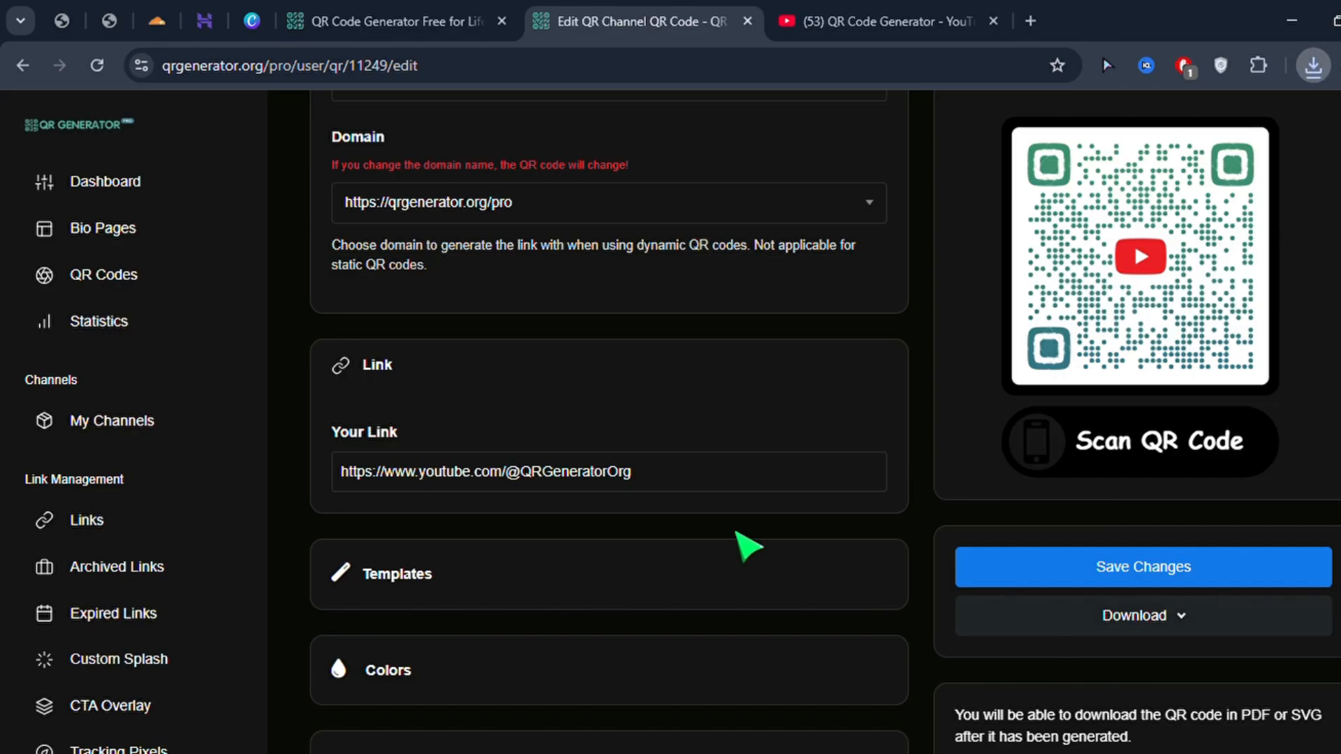
Find Channel QR Code among the saved QR codes, check its available actions and open its statistics.
click(155, 280)
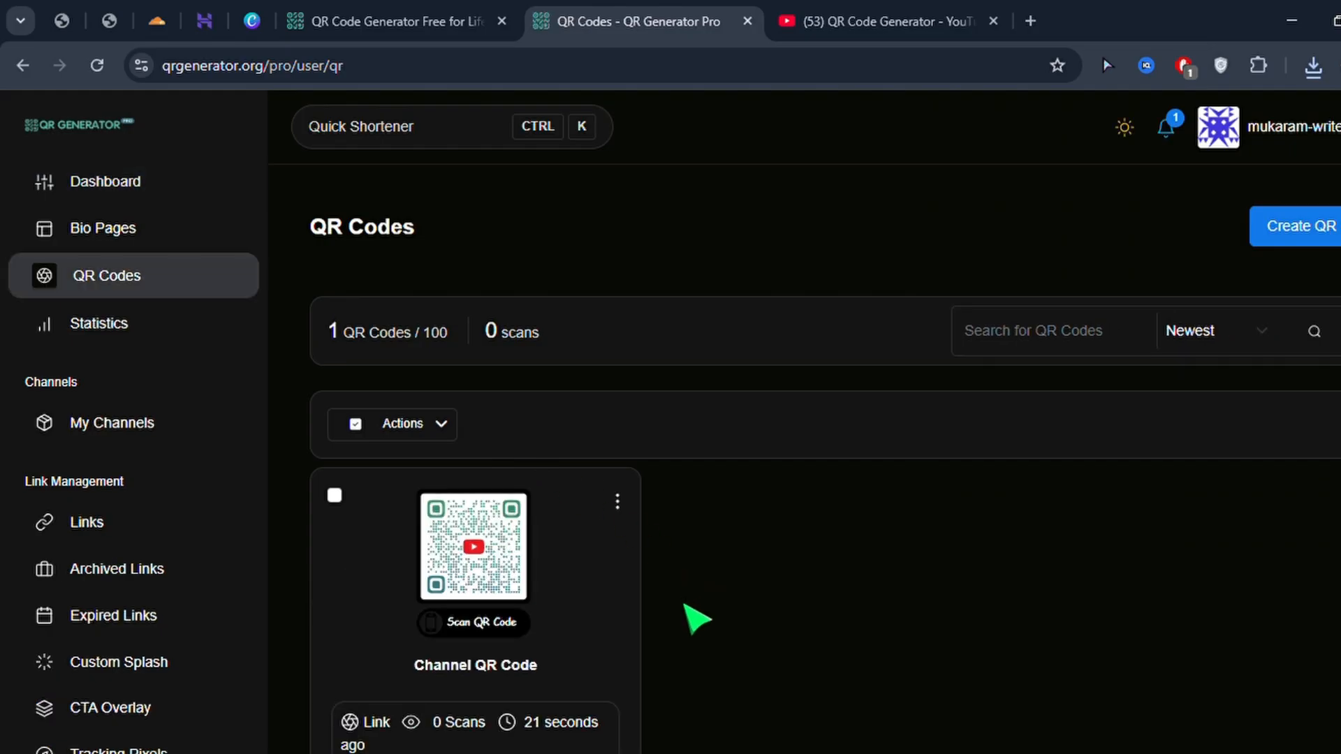
scroll(697, 619, down, 2)
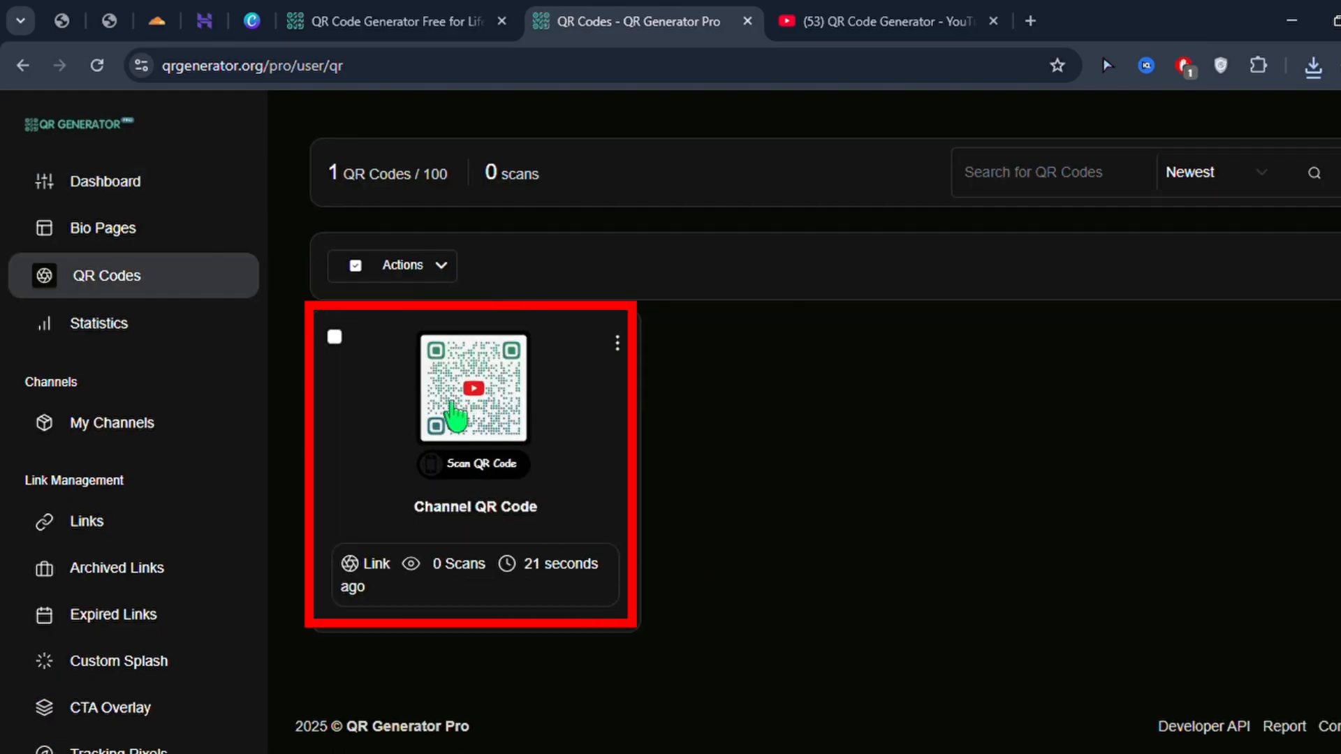
click(623, 351)
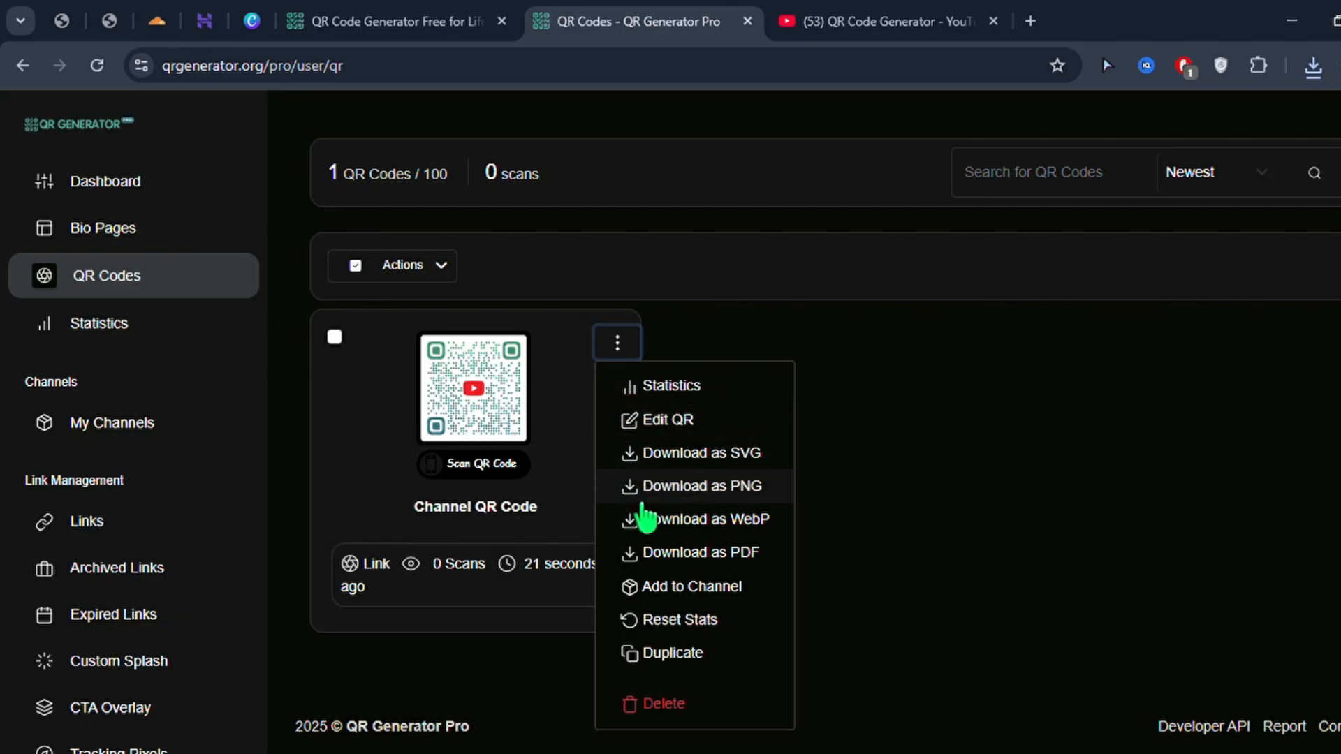
click(853, 521)
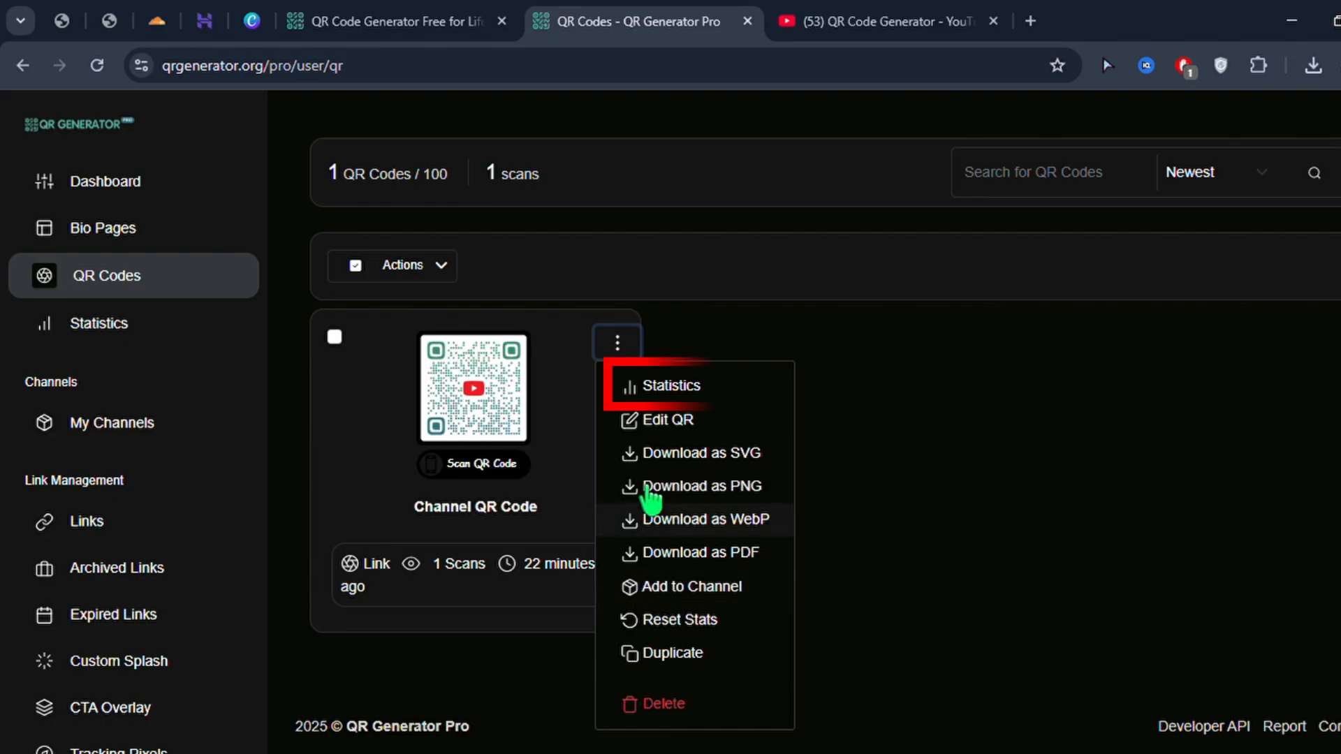
click(653, 391)
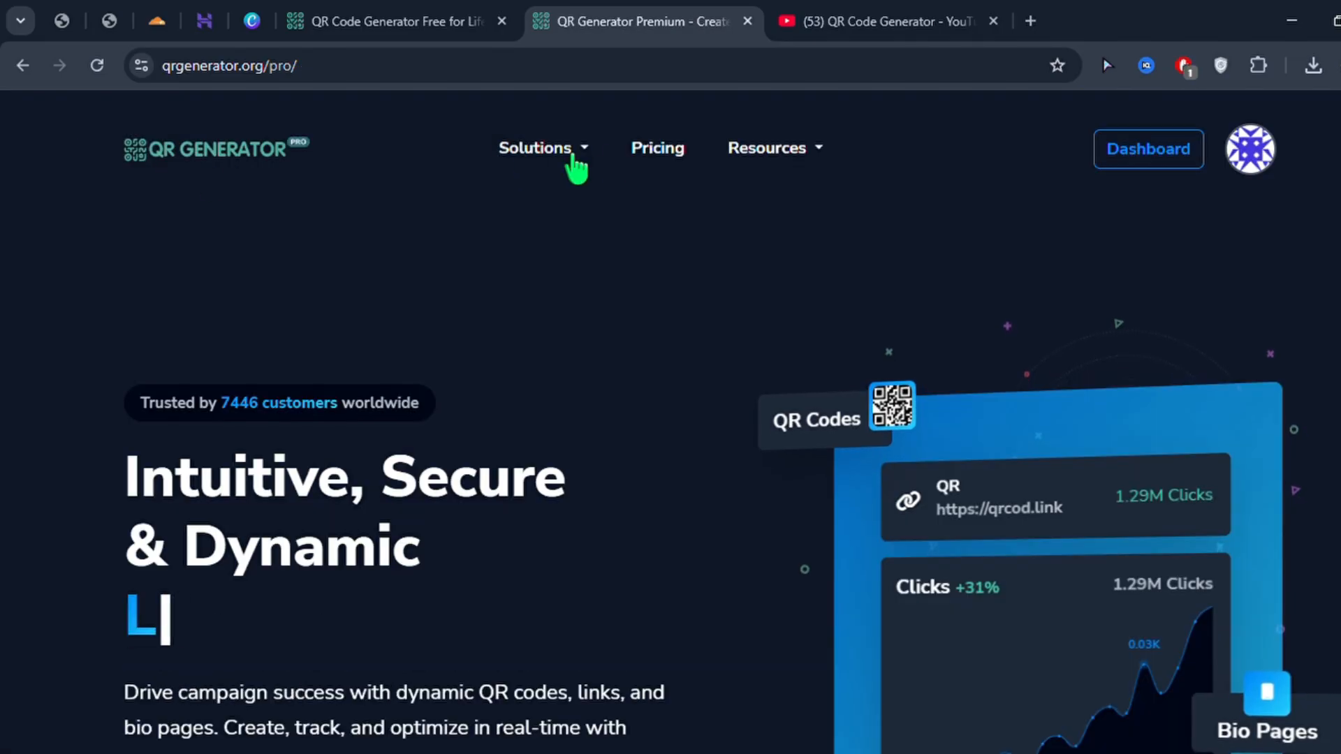
Open the pricing page and compare the monthly Basic, Standard and Premium plans.
click(672, 166)
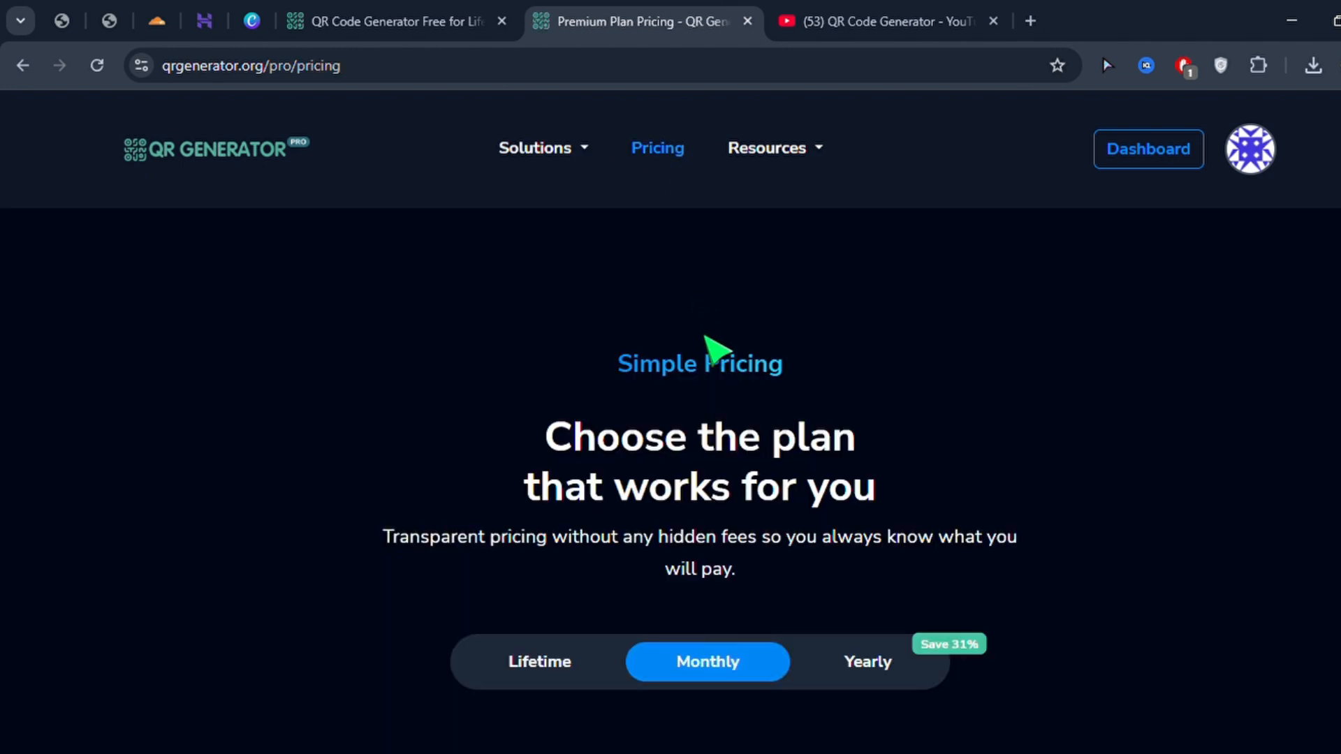
scroll(709, 342, down, 5)
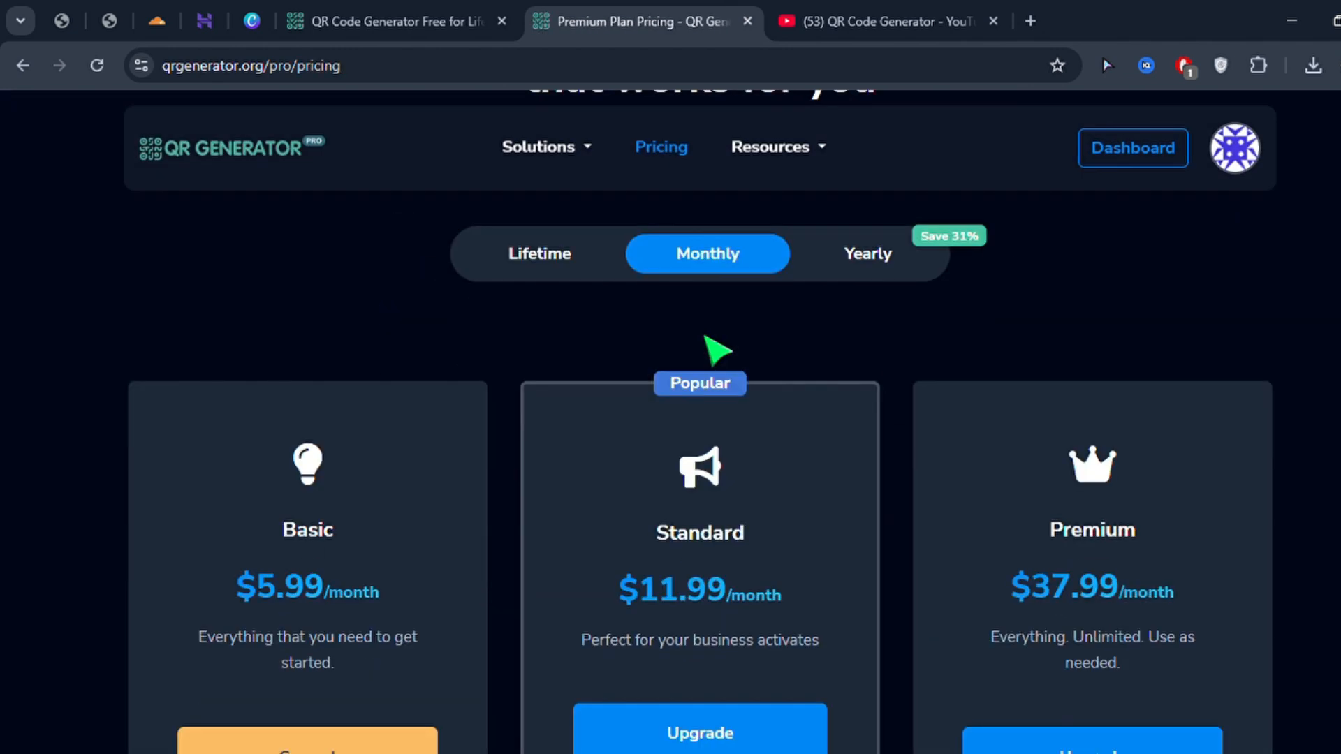
scroll(706, 351, down, 3)
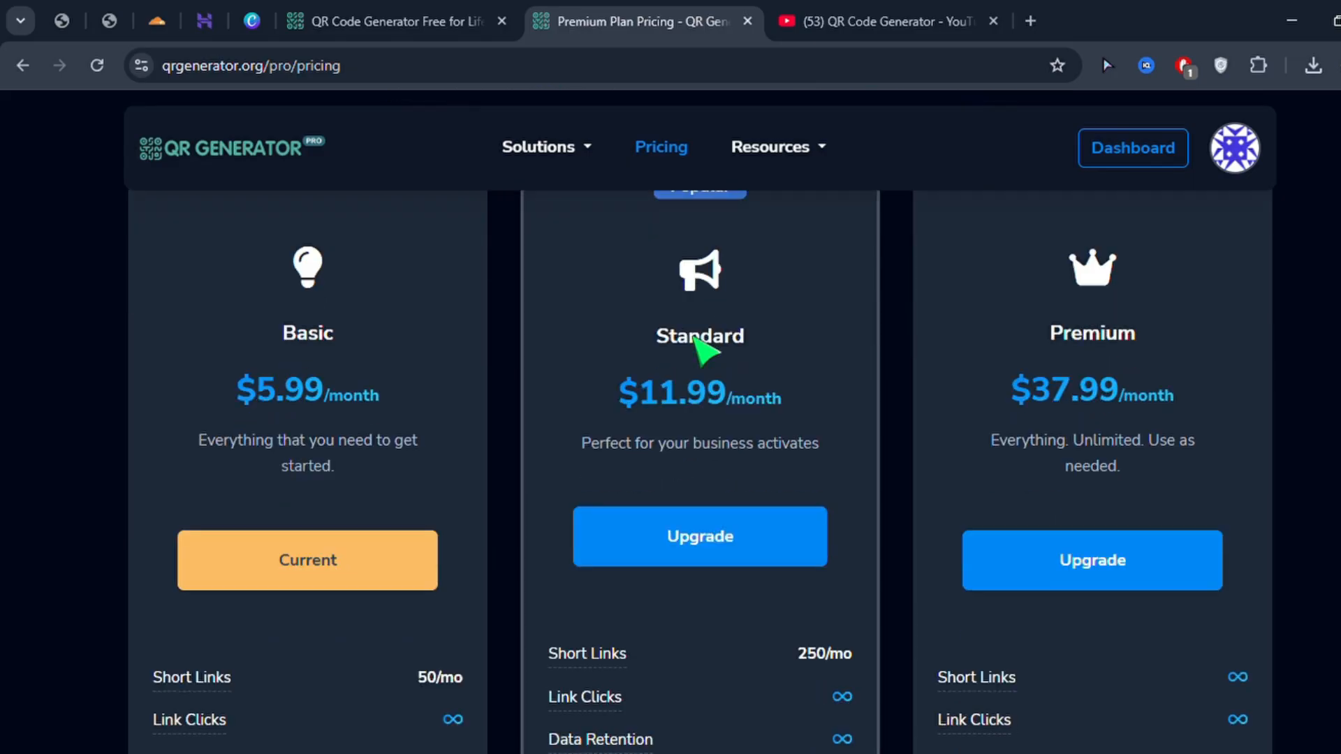